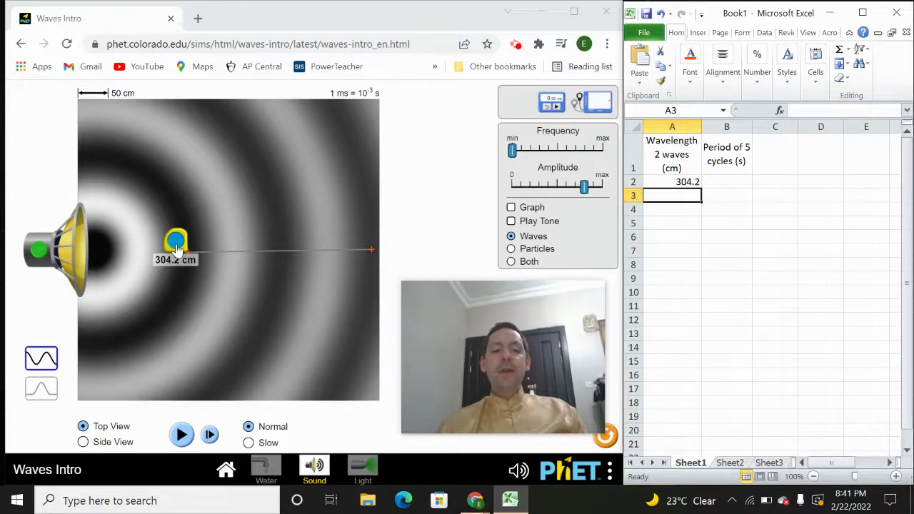
Move the tape measure aside, place the stopwatch beside the speaker, resume the simulation and time five wave cycles
{"action": "left_click_drag", "start_coordinate": [176, 248], "coordinate": [207, 142]}
{"action": "left_click_drag", "start_coordinate": [545, 105], "coordinate": [338, 237]}
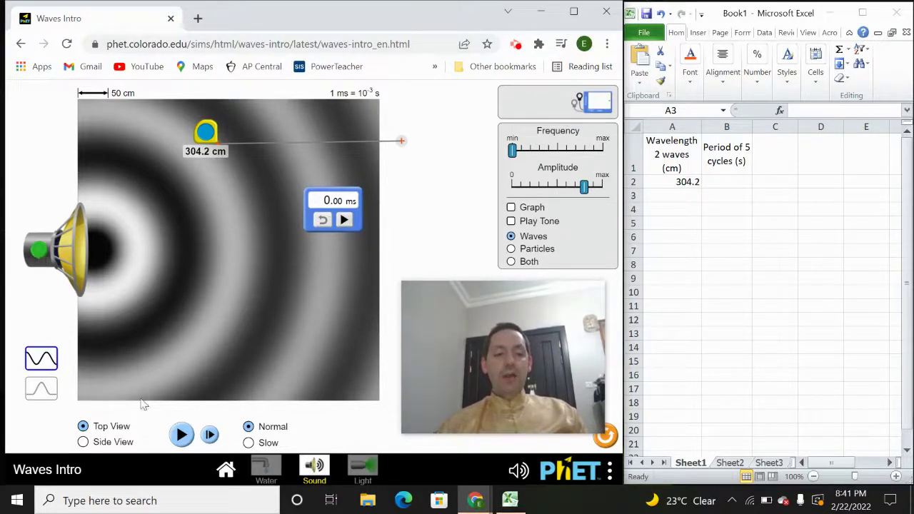
{"action": "left_click", "coordinate": [178, 435]}
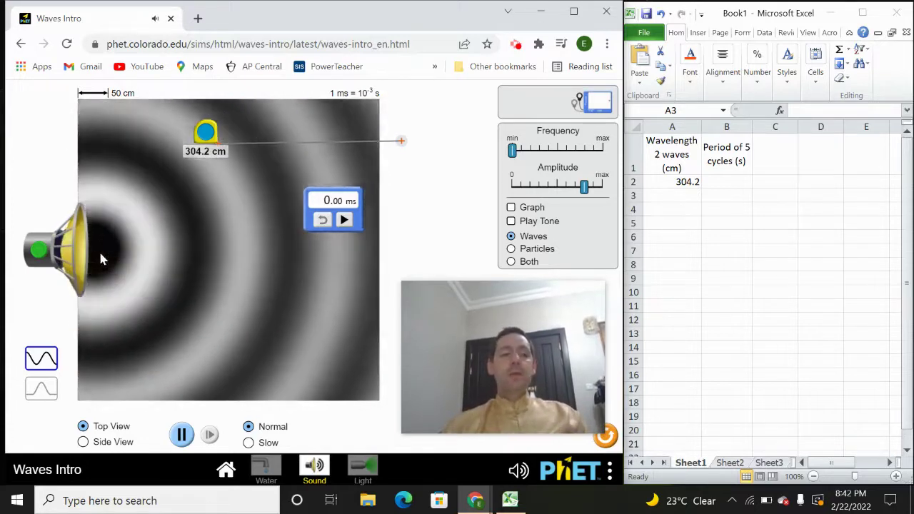
{"action": "left_click_drag", "start_coordinate": [307, 218], "coordinate": [93, 174]}
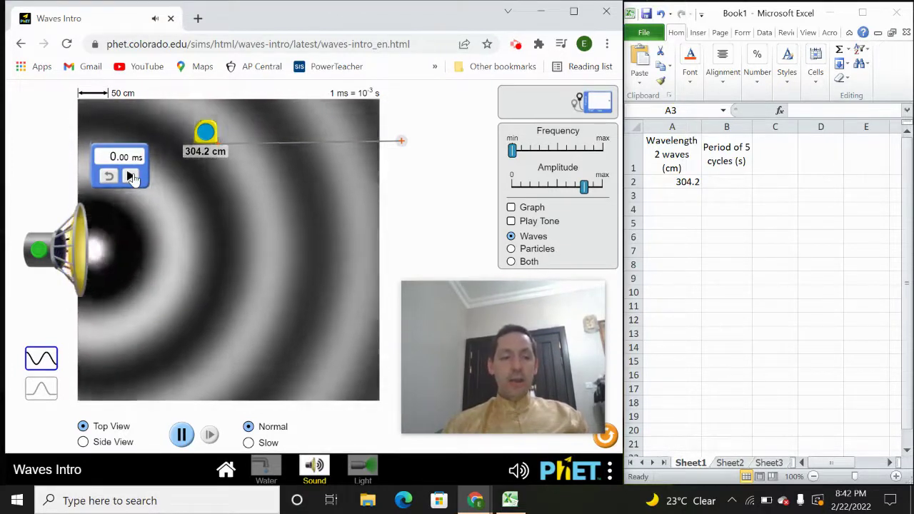
{"action": "left_click", "coordinate": [131, 177]}
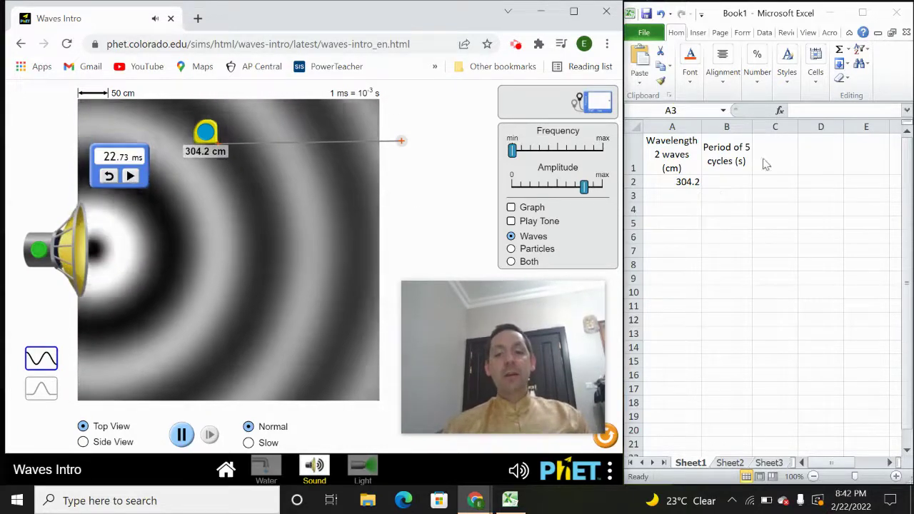
Switch to the Excel workbook and change the unit in the period heading in B1 to (ms)
{"action": "key", "text": "alt+Tab"}
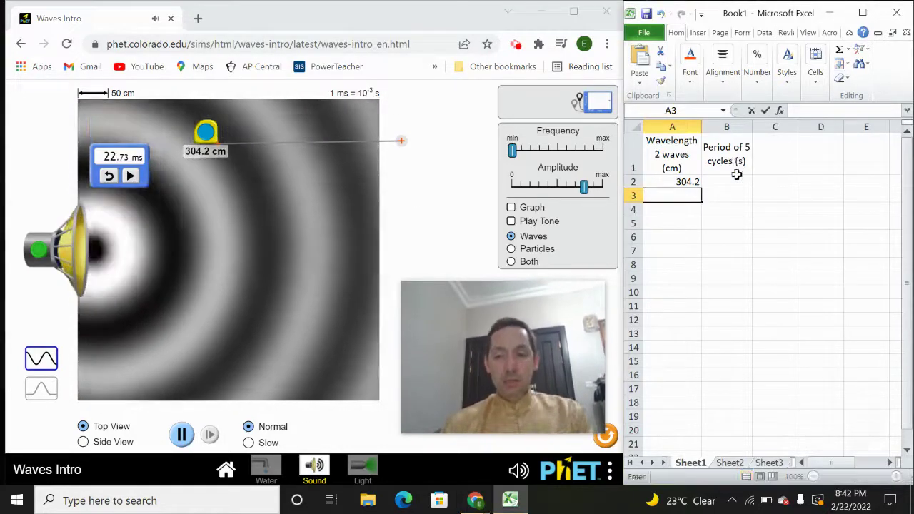
{"action": "left_click", "coordinate": [739, 161]}
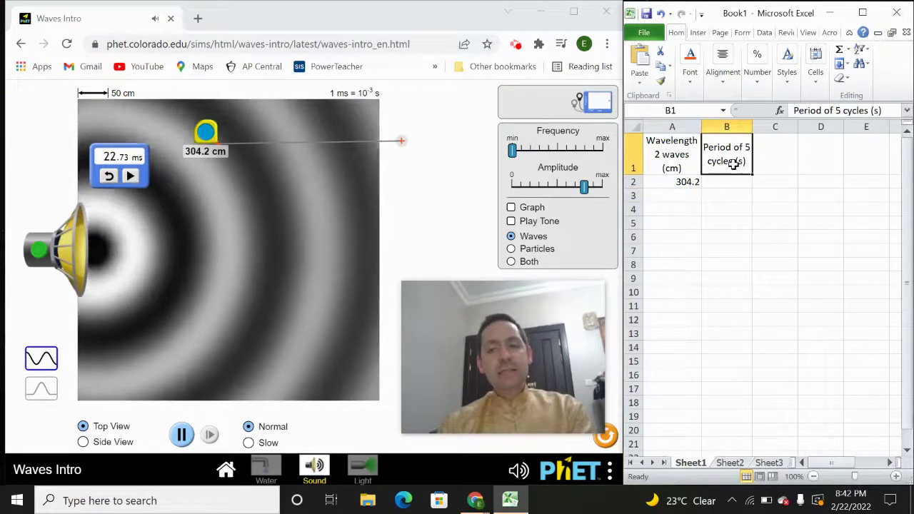
{"action": "double_click", "coordinate": [736, 162]}
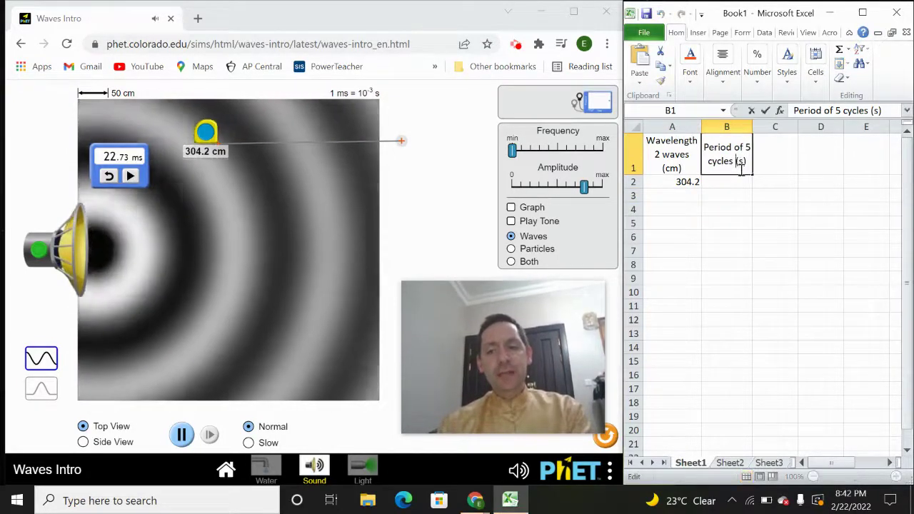
{"action": "type", "text": "m"}
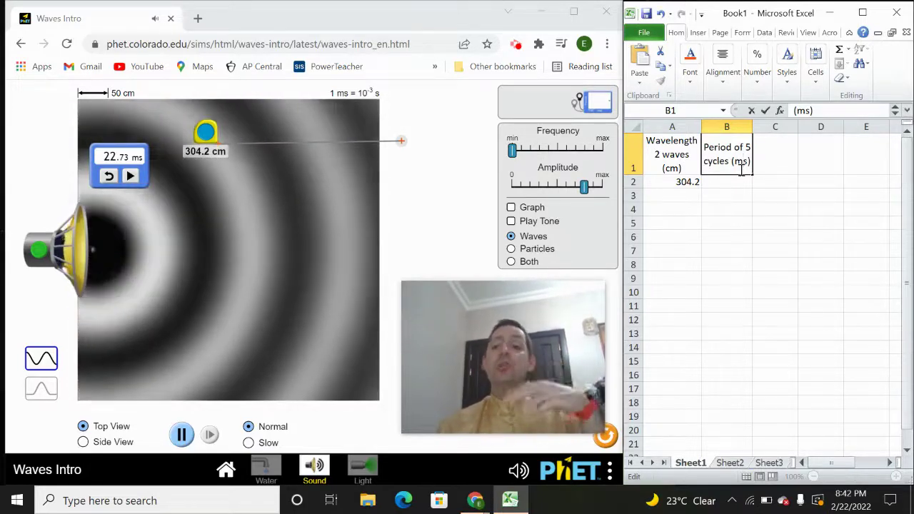
Enter 22.73 in B2 as the first five-cycle period
{"action": "left_click", "coordinate": [731, 184]}
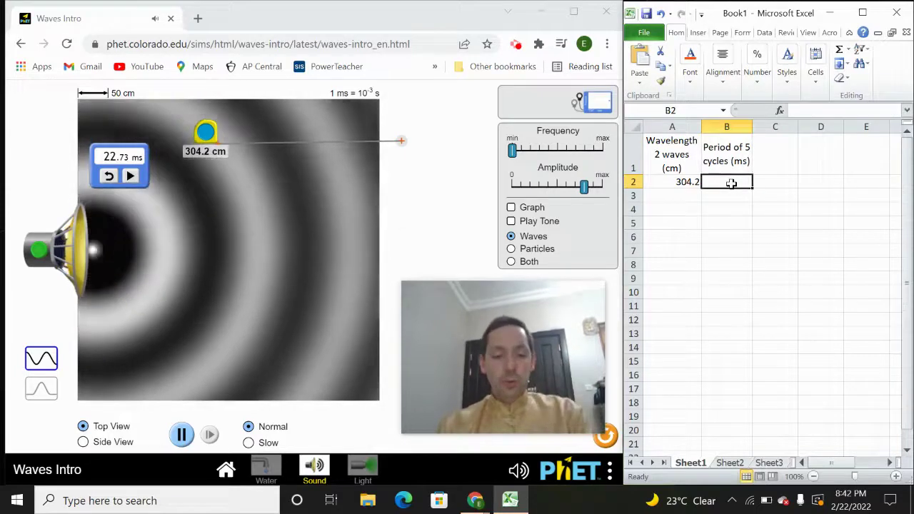
{"action": "type", "text": "22.73"}
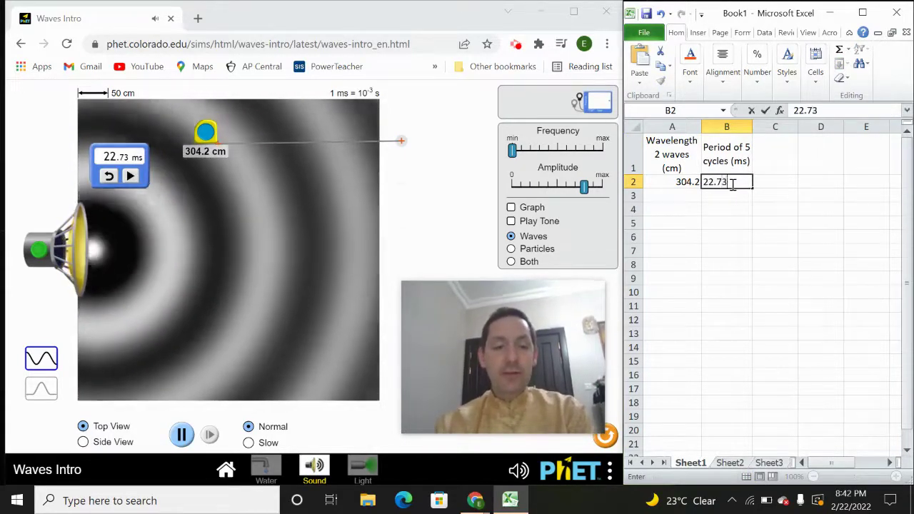
{"action": "key", "text": "Return"}
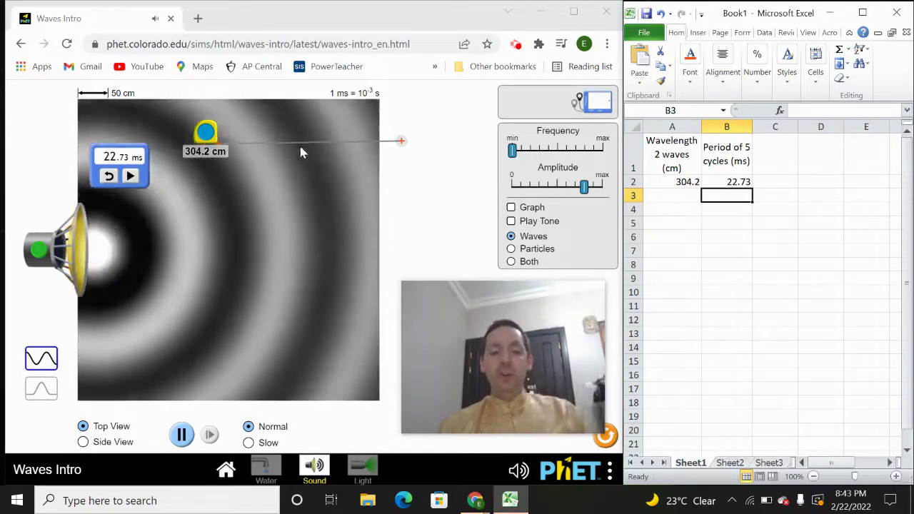
Switch to the wave simulation, move the stopwatch off the waves, raise the frequency about two tick marks above minimum and pause
{"action": "left_click_drag", "start_coordinate": [124, 157], "coordinate": [423, 180]}
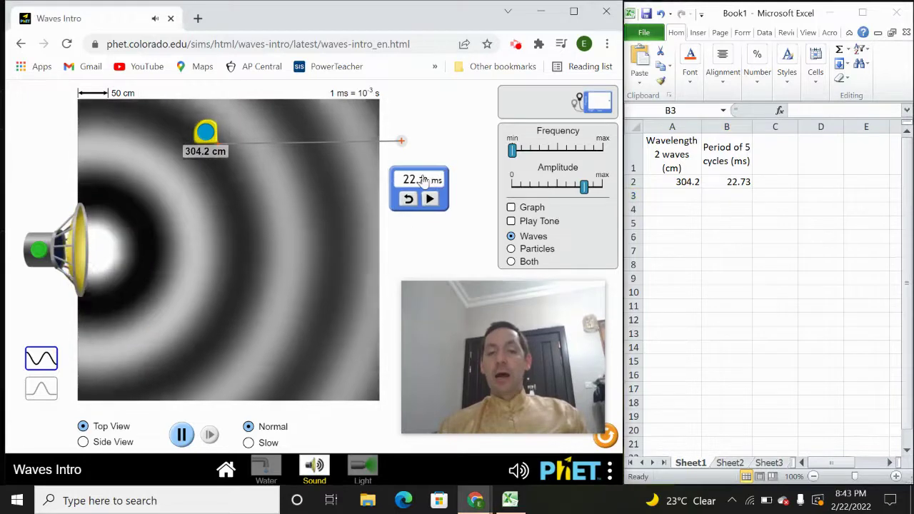
{"action": "left_click_drag", "start_coordinate": [513, 159], "coordinate": [527, 158]}
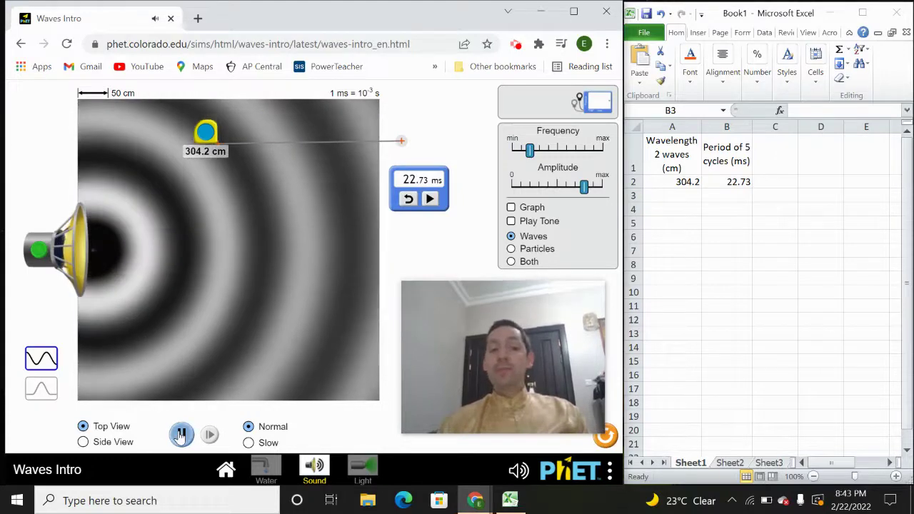
{"action": "key", "text": "alt+k"}
Measure the length of two waves with the tape measure, re-aligning both ends on matching wave bands in the paused simulation
{"action": "left_click_drag", "start_coordinate": [212, 135], "coordinate": [175, 238]}
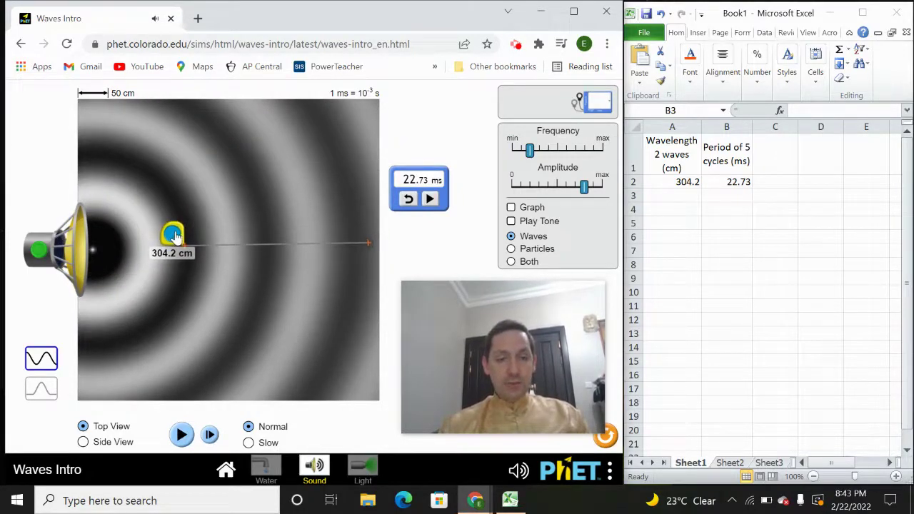
{"action": "left_click_drag", "start_coordinate": [368, 242], "coordinate": [354, 243]}
{"action": "key", "text": "alt+k"}
{"action": "left_click", "coordinate": [183, 436]}
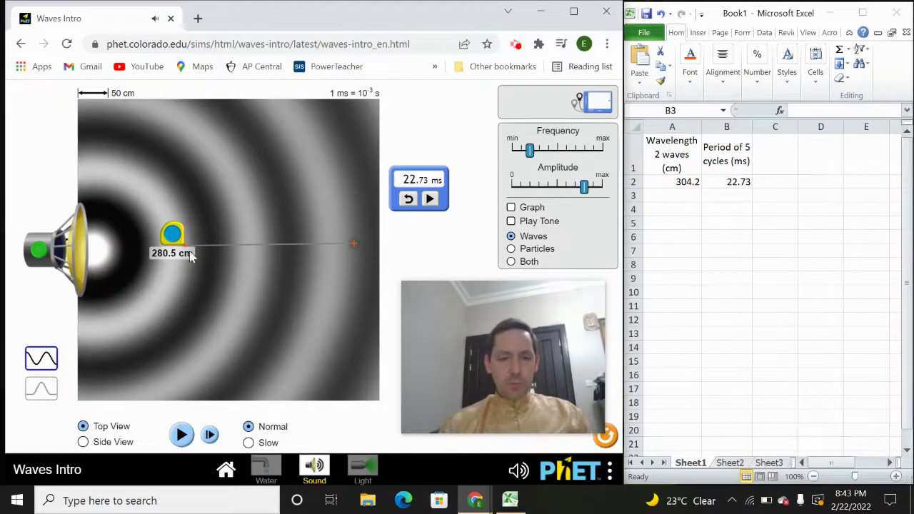
{"action": "left_click_drag", "start_coordinate": [179, 244], "coordinate": [128, 246]}
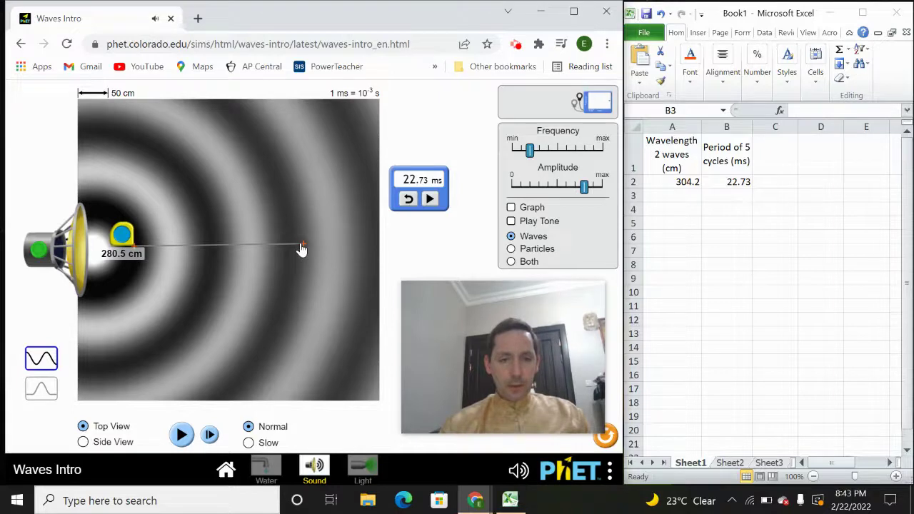
{"action": "left_click_drag", "start_coordinate": [302, 247], "coordinate": [288, 253]}
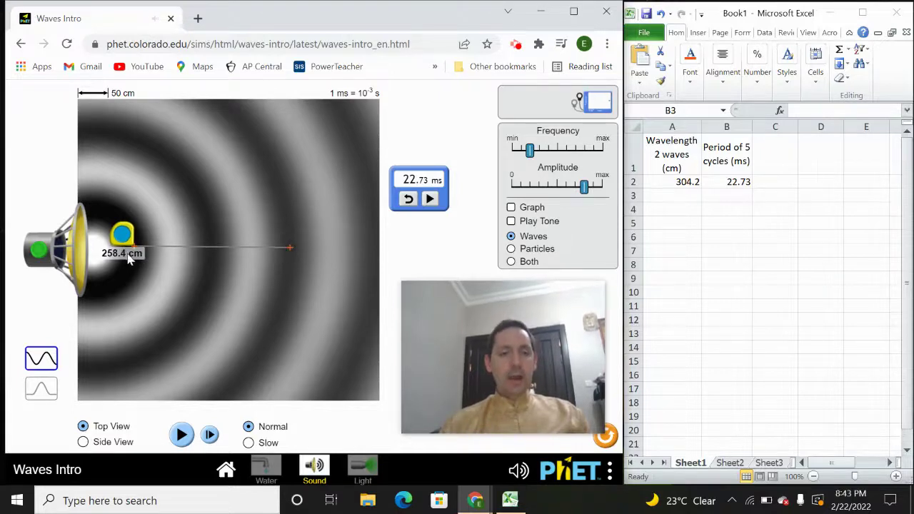
{"action": "left_click", "coordinate": [182, 441]}
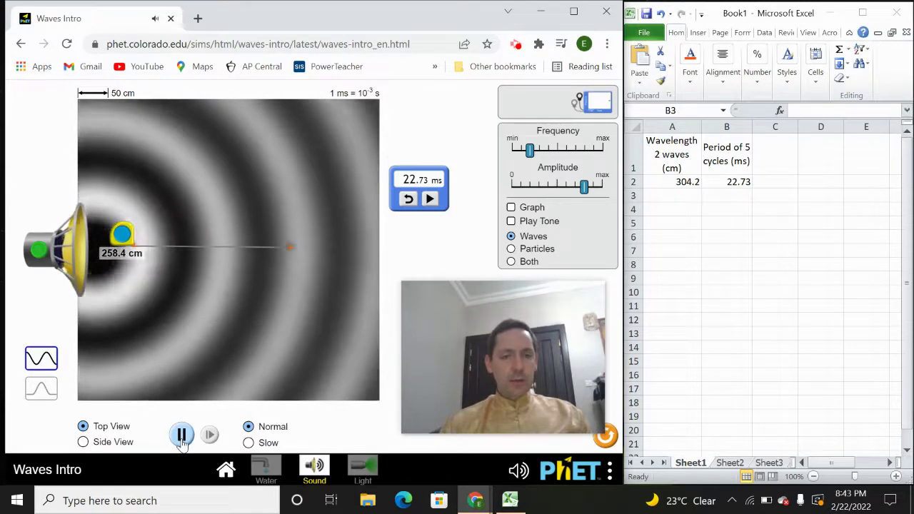
{"action": "left_click", "coordinate": [181, 437]}
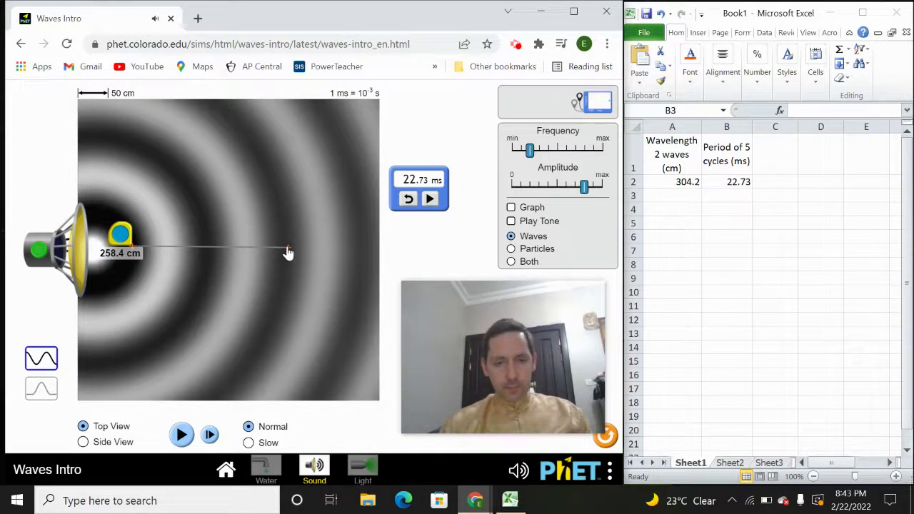
Switch to Excel and record 256 in A3 as the second two-wave length
{"action": "left_click", "coordinate": [673, 195]}
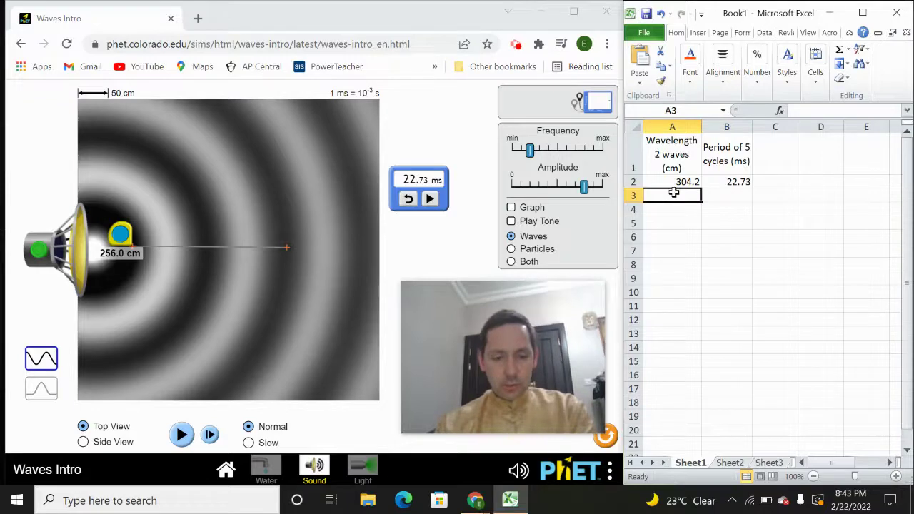
{"action": "type", "text": "256"}
{"action": "key", "text": "Tab"}
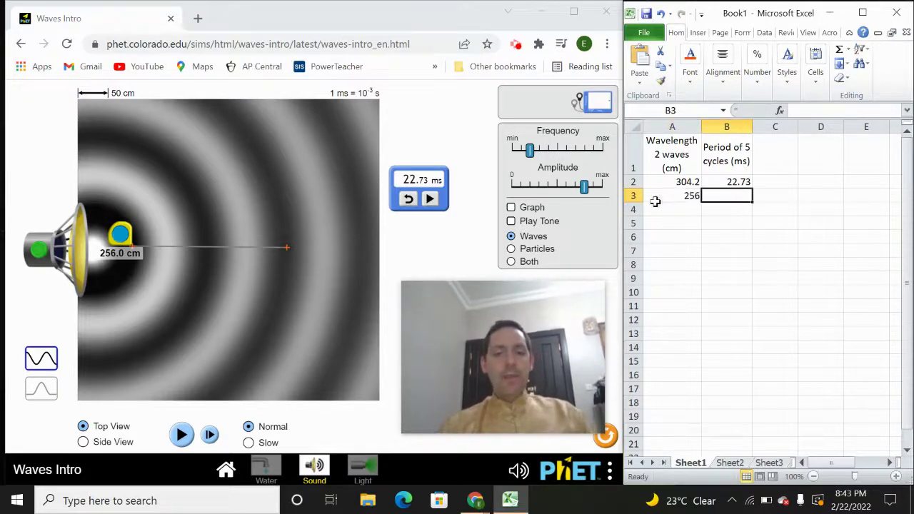
Return to the simulation, move the stopwatch over the waves, resume playback, reset the stopwatch and time five cycles
{"action": "left_click_drag", "start_coordinate": [417, 179], "coordinate": [189, 174]}
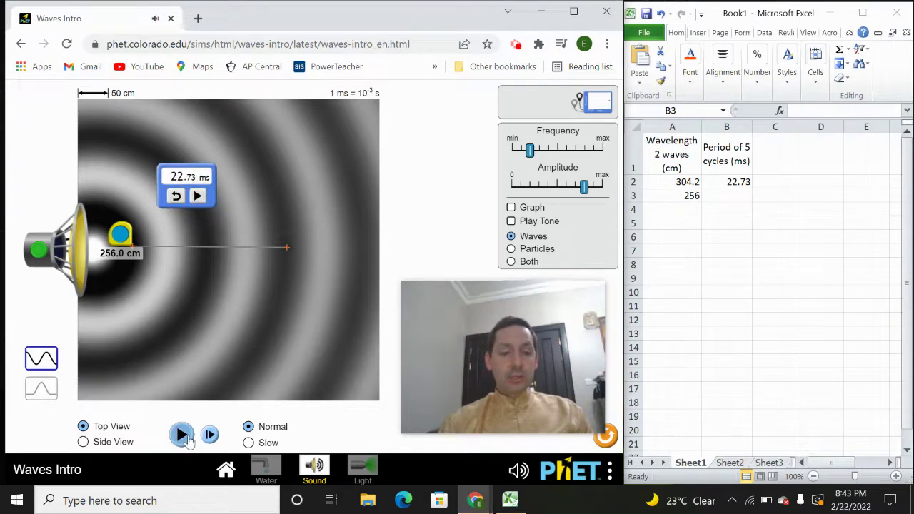
{"action": "left_click", "coordinate": [181, 435]}
{"action": "left_click", "coordinate": [175, 195]}
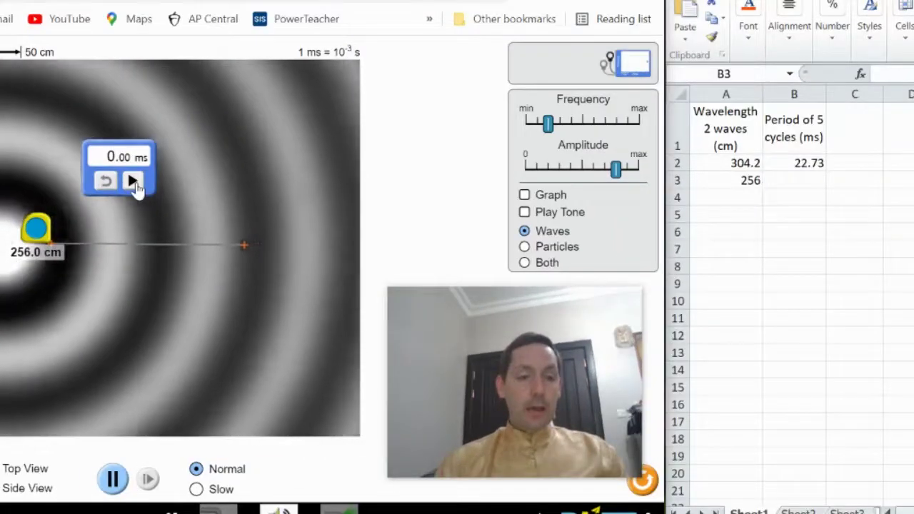
{"action": "left_click", "coordinate": [134, 181]}
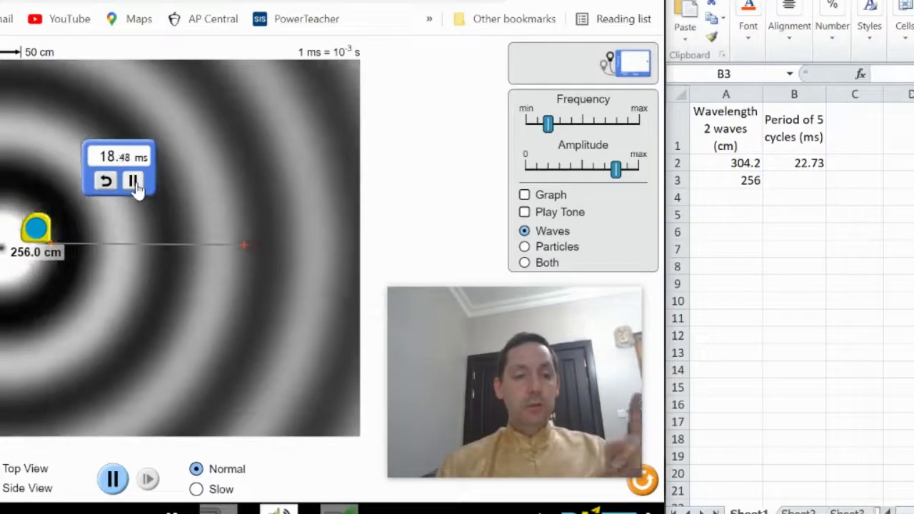
{"action": "left_click", "coordinate": [133, 181]}
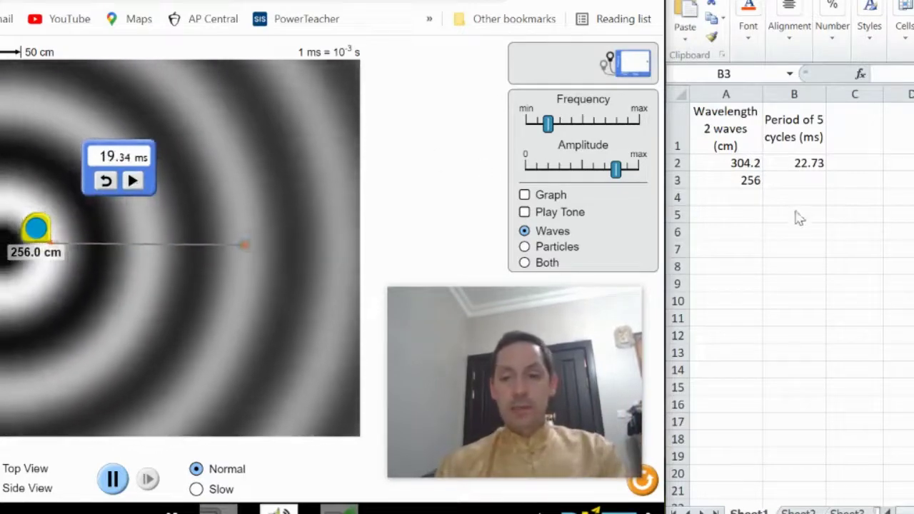
Switch to Excel and enter 19.34 in B3 as the second five-cycle period
{"action": "left_click", "coordinate": [797, 187]}
{"action": "type", "text": "19"}
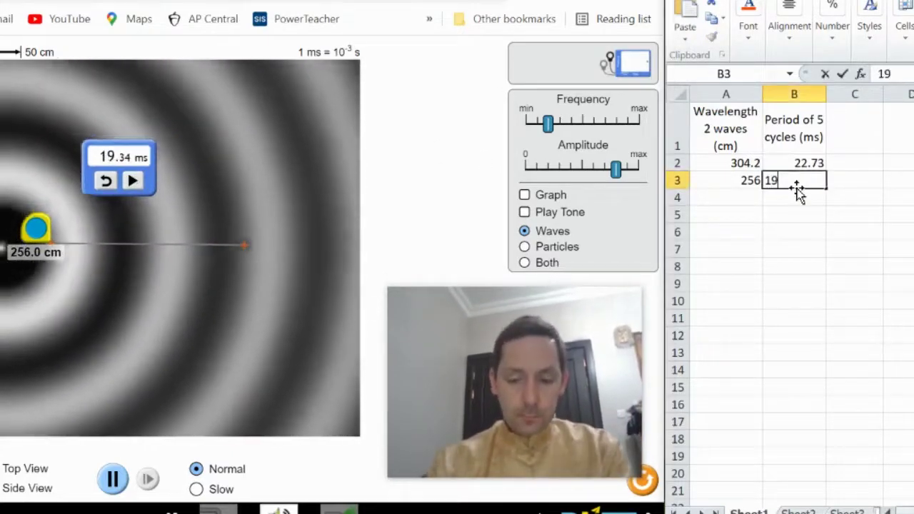
{"action": "type", "text": ".34"}
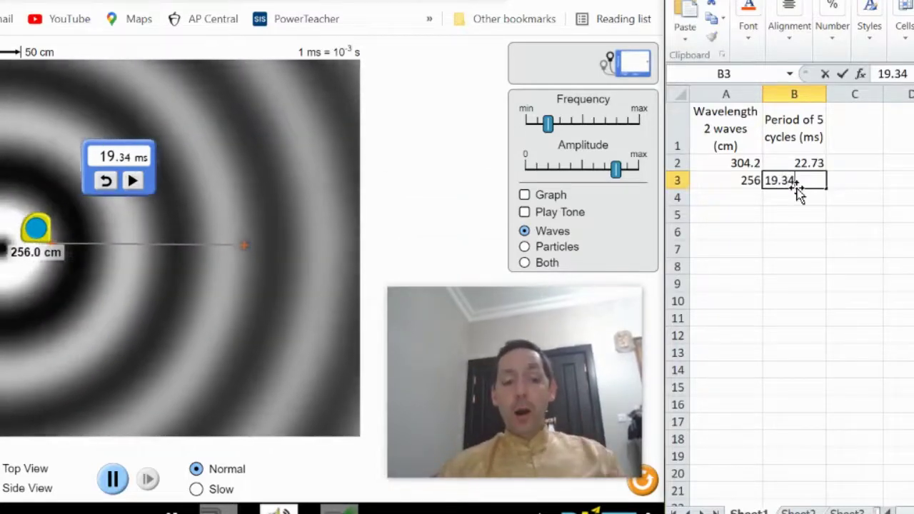
{"action": "mouse_move", "coordinate": [576, 291]}
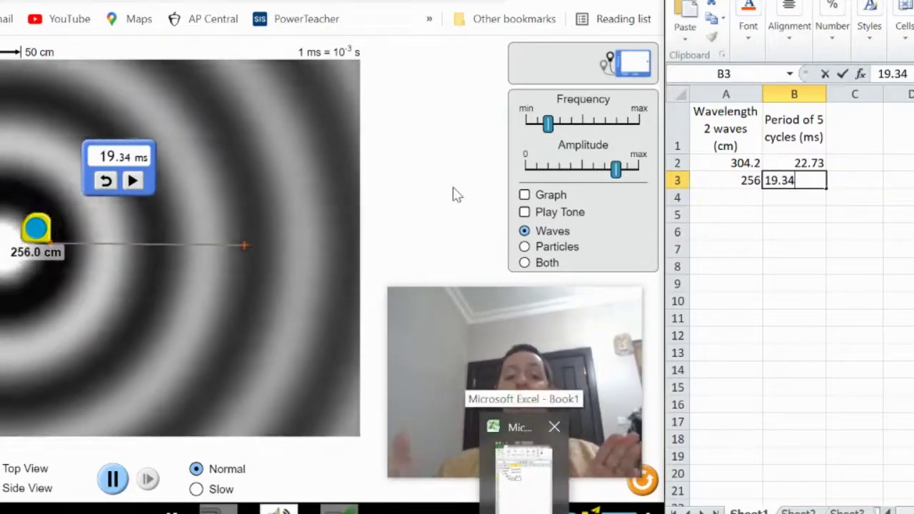
{"action": "key", "text": "Return"}
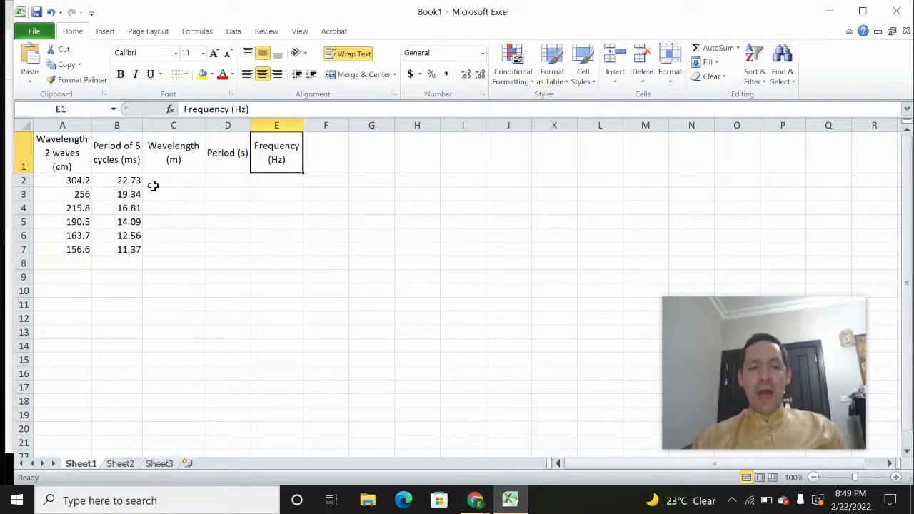
Calculate the first single wavelength in metres in C2 with the formula =A2/2/100
{"action": "left_click", "coordinate": [175, 184]}
{"action": "type", "text": "="}
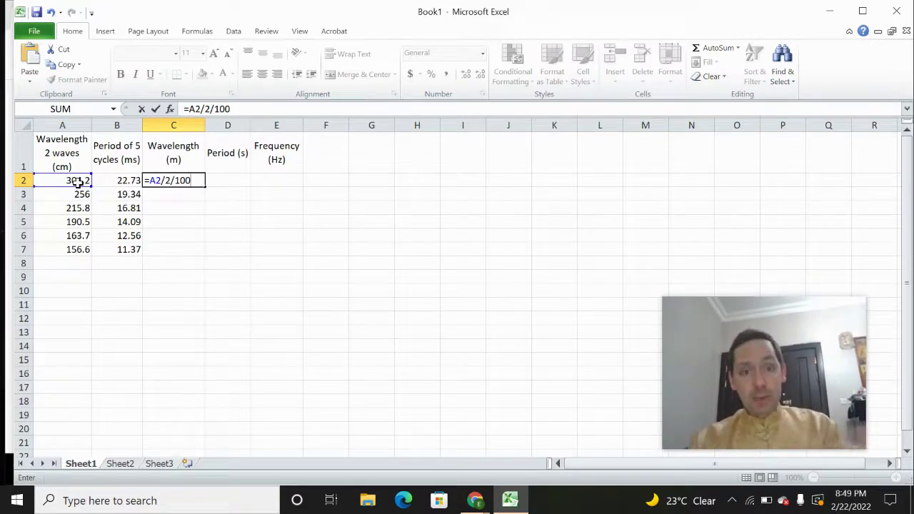
{"action": "key", "text": "Return"}
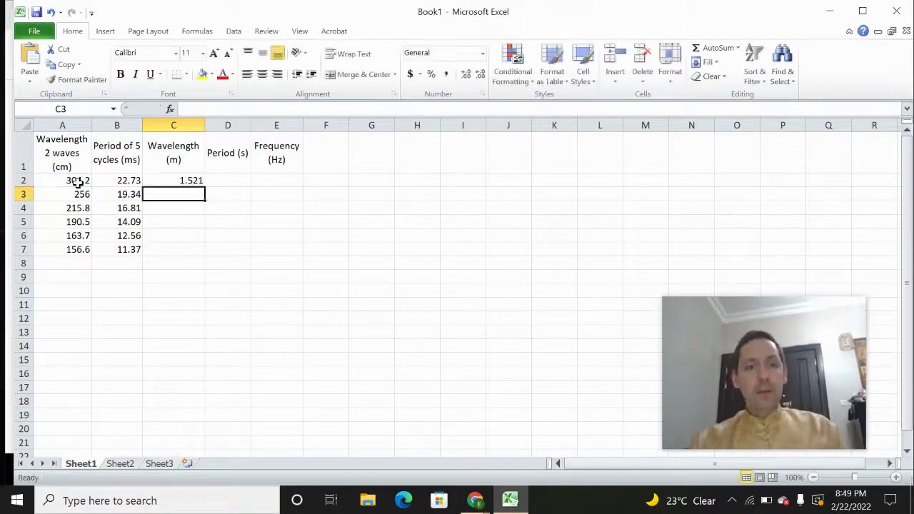
Fill the wavelength formula from C2 down through C7 and check the last row's formula against its source value
{"action": "left_click", "coordinate": [197, 181]}
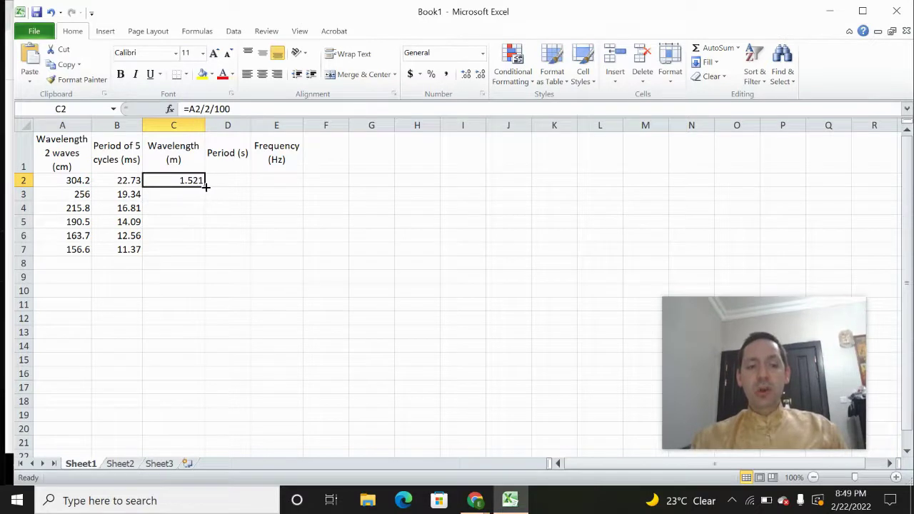
{"action": "left_click_drag", "start_coordinate": [205, 186], "coordinate": [199, 228]}
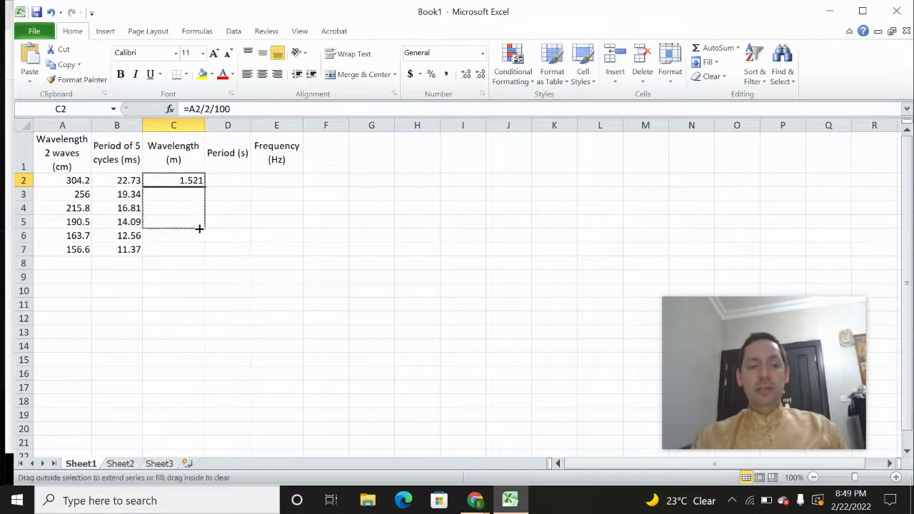
{"action": "left_click", "coordinate": [84, 252]}
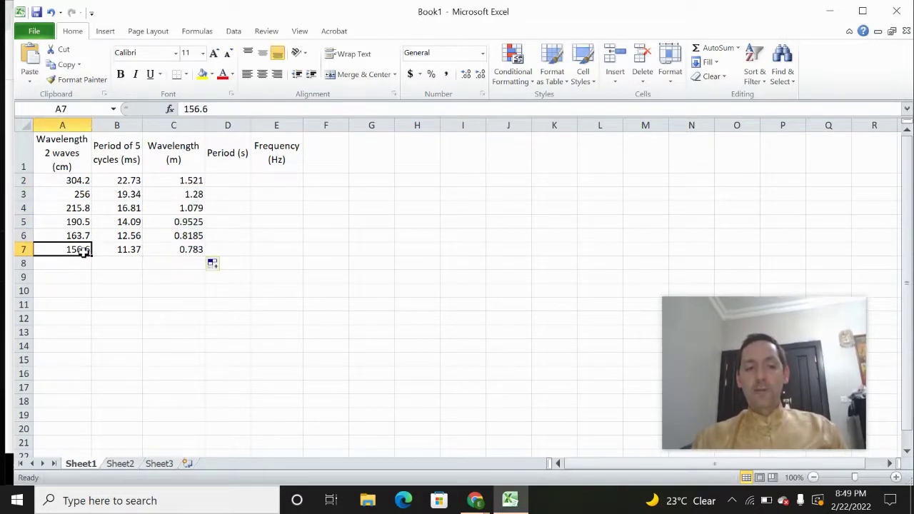
{"action": "left_click", "coordinate": [179, 256]}
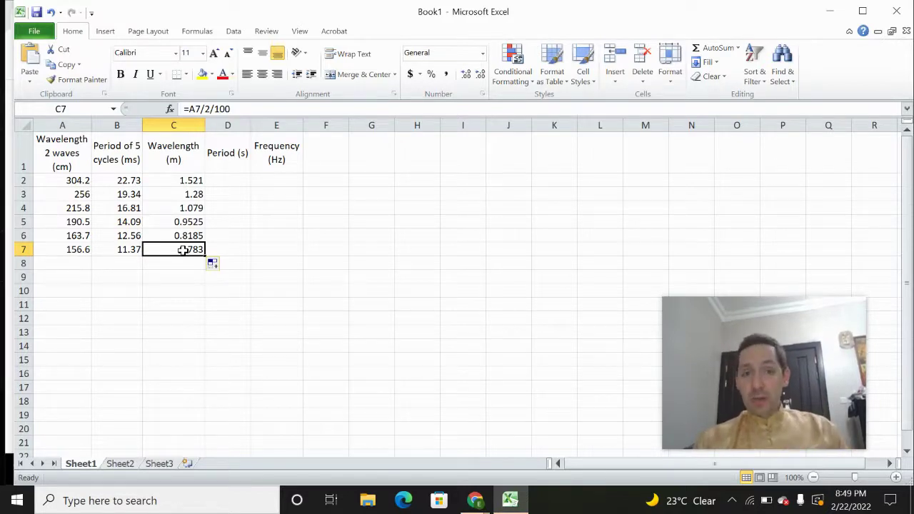
Calculate the single-cycle period in seconds in D2 with =B2/5/1000 and fill the formula down through D7
{"action": "left_click", "coordinate": [229, 184]}
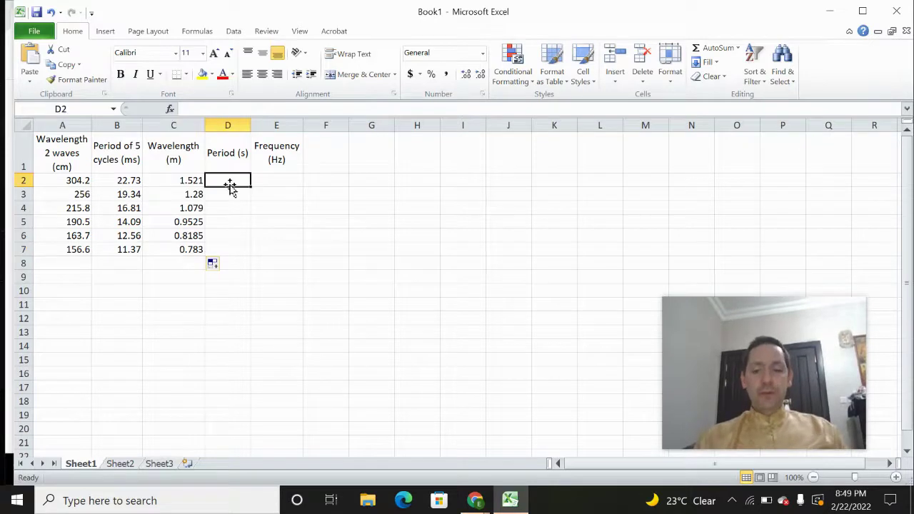
{"action": "type", "text": "="}
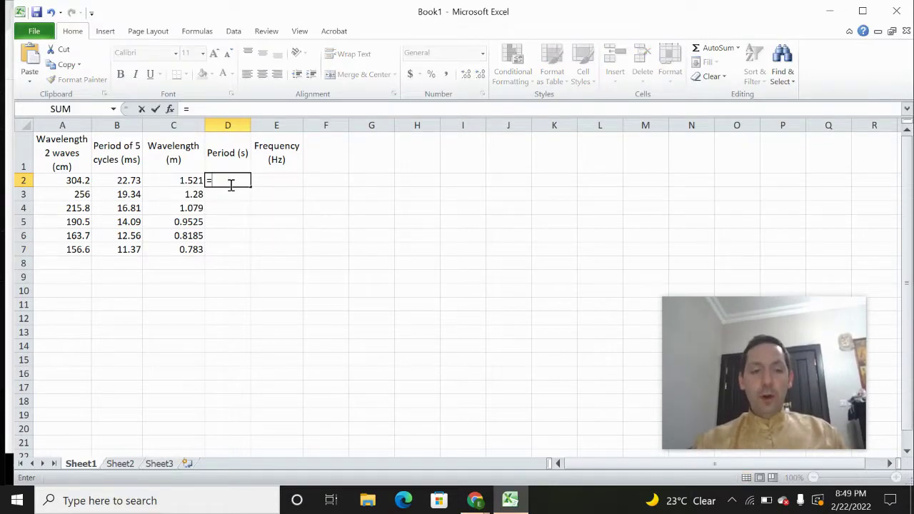
{"action": "left_click", "coordinate": [127, 181]}
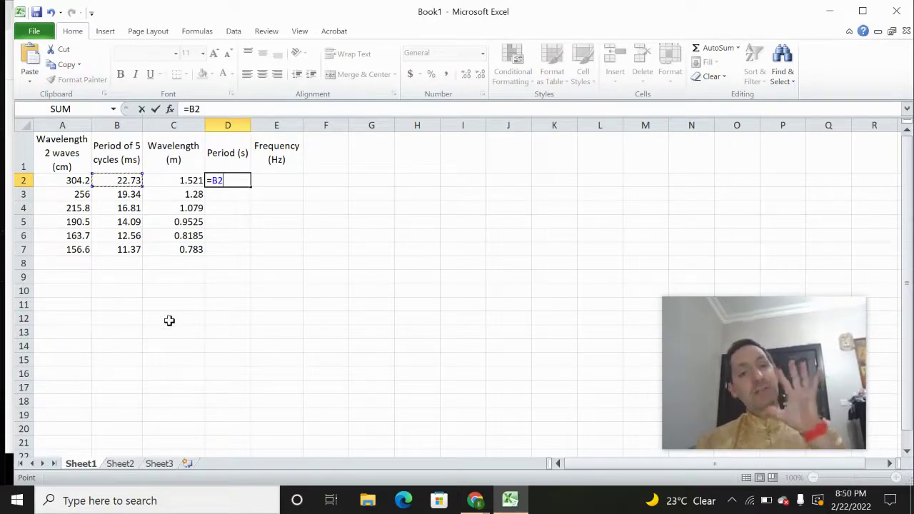
{"action": "type", "text": "/5"}
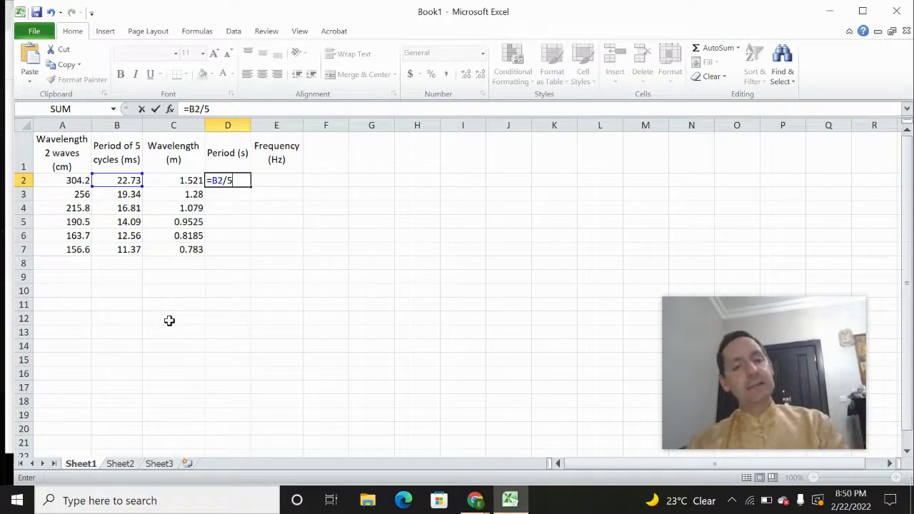
{"action": "type", "text": "/"}
{"action": "type", "text": "1000"}
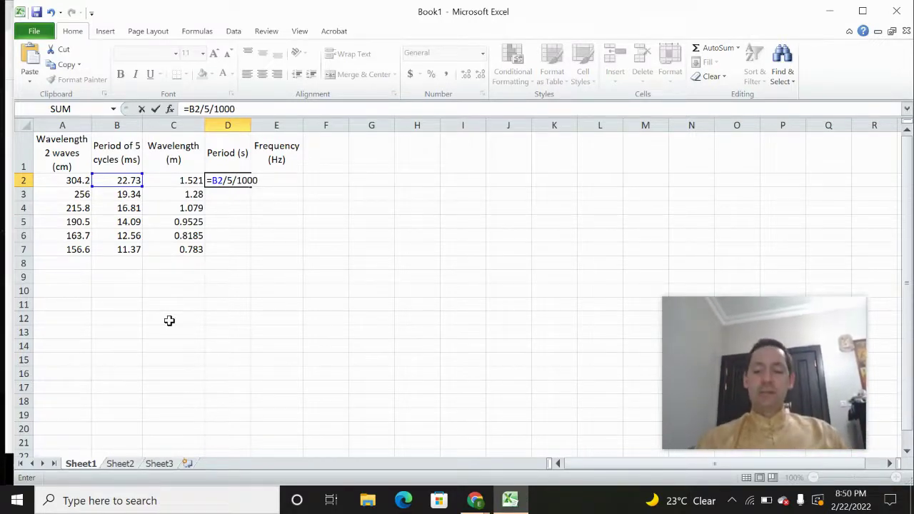
{"action": "key", "text": "Return"}
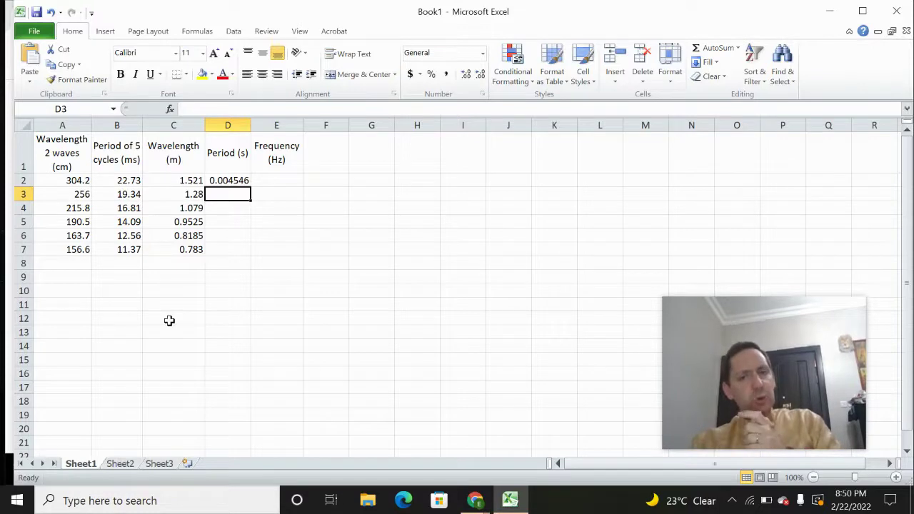
{"action": "left_click", "coordinate": [239, 183]}
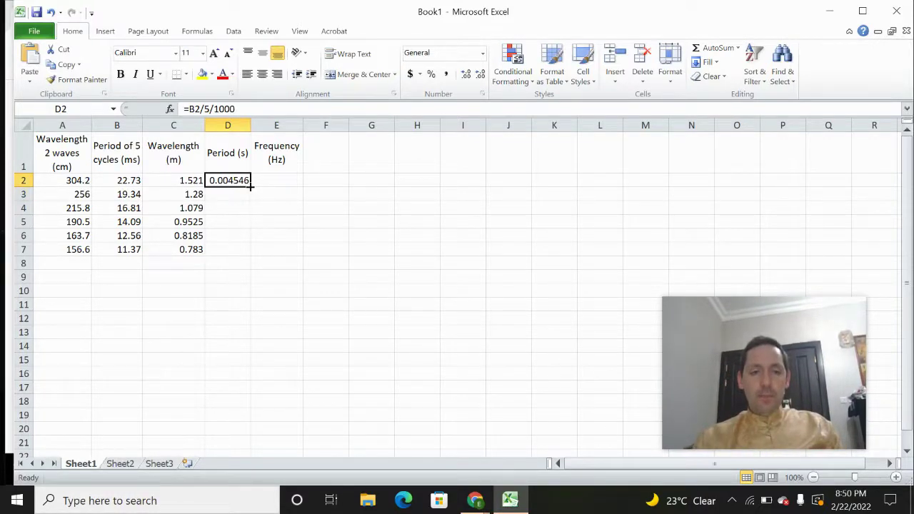
{"action": "left_click_drag", "start_coordinate": [251, 187], "coordinate": [246, 254]}
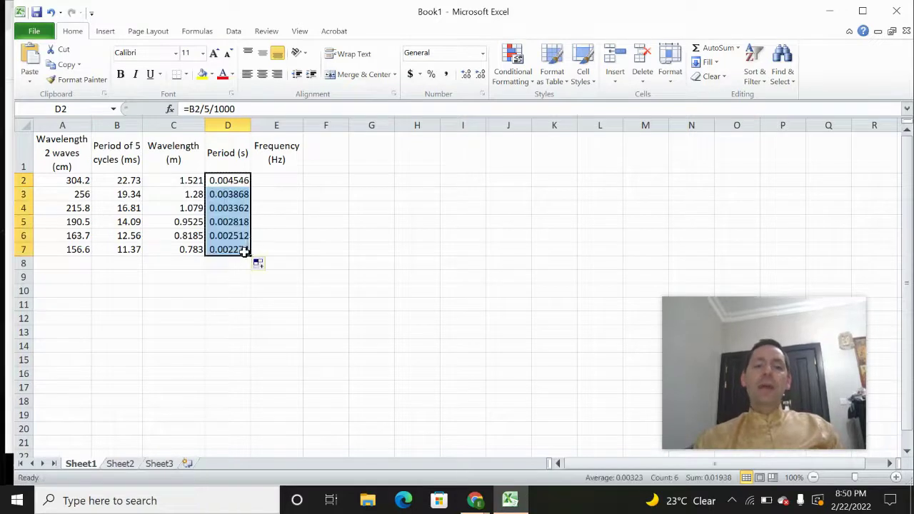
Calculate the frequency in E2 with the formula =1/D2 and fill it down through E7
{"action": "left_click", "coordinate": [287, 182]}
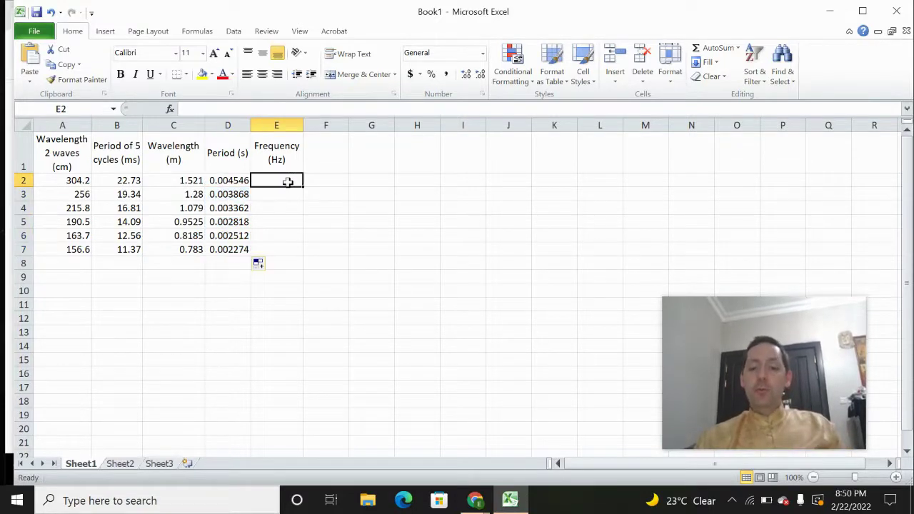
{"action": "type", "text": "="}
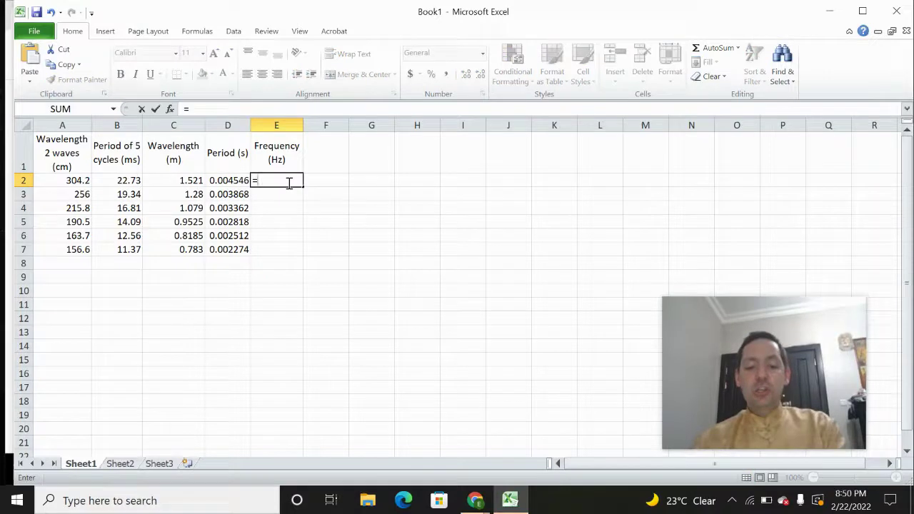
{"action": "type", "text": "1/"}
{"action": "left_click", "coordinate": [233, 182]}
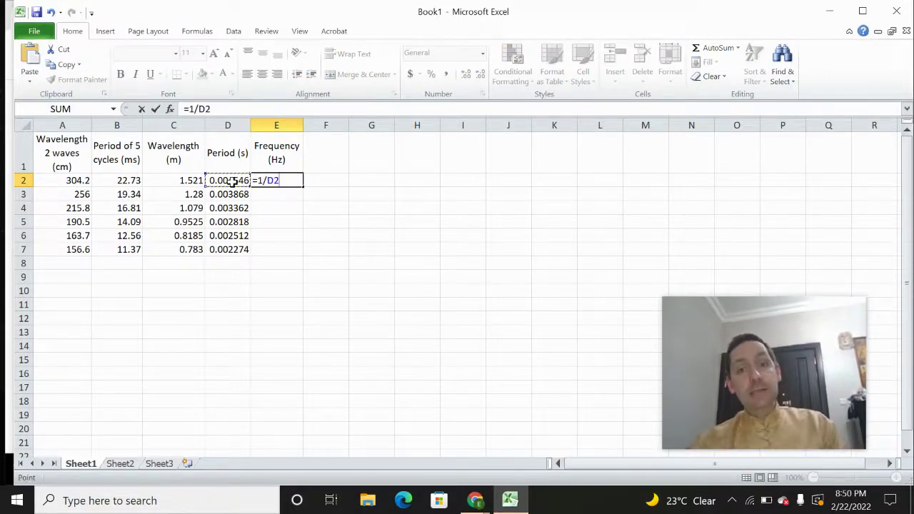
{"action": "key", "text": "Return"}
{"action": "left_click", "coordinate": [280, 181]}
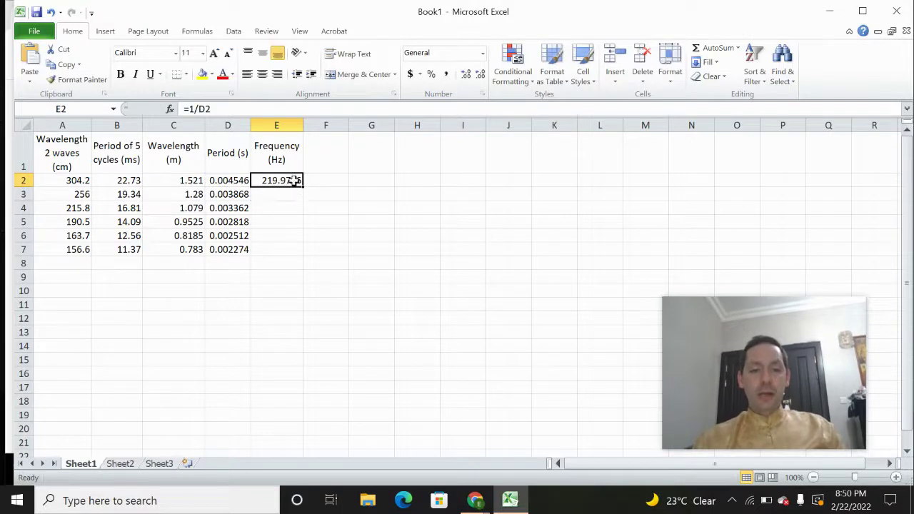
{"action": "left_click_drag", "start_coordinate": [303, 184], "coordinate": [297, 252]}
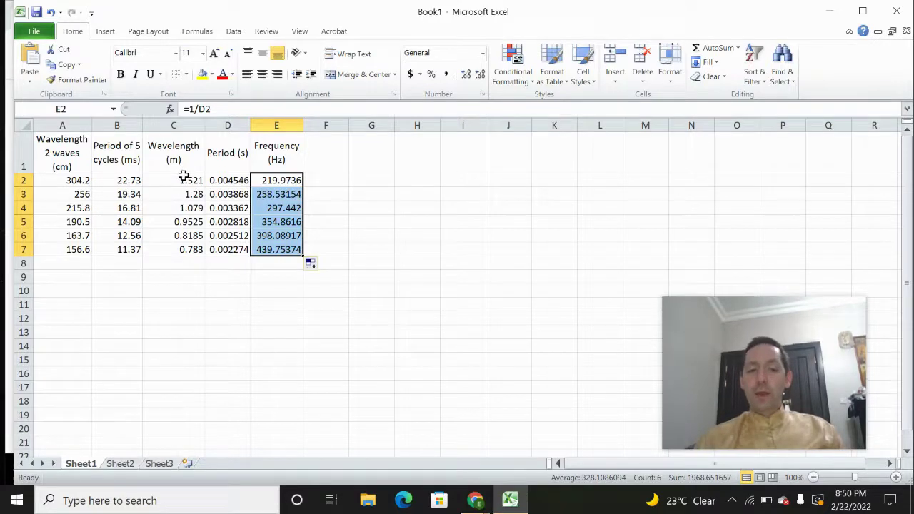
Insert a markers-only scatter chart of the Wavelength (m) and Frequency (Hz) columns and move it below the data rows
{"action": "left_click", "coordinate": [174, 123]}
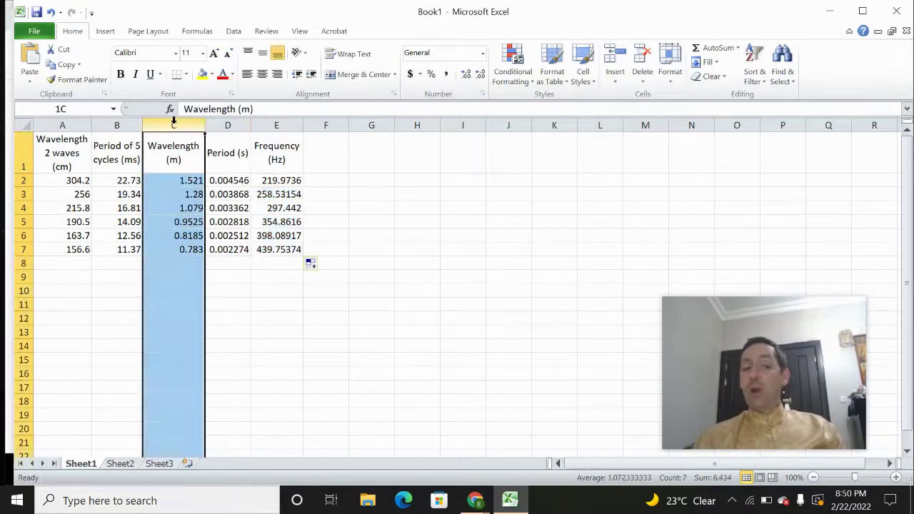
{"action": "left_click", "coordinate": [278, 124], "text": "ctrl"}
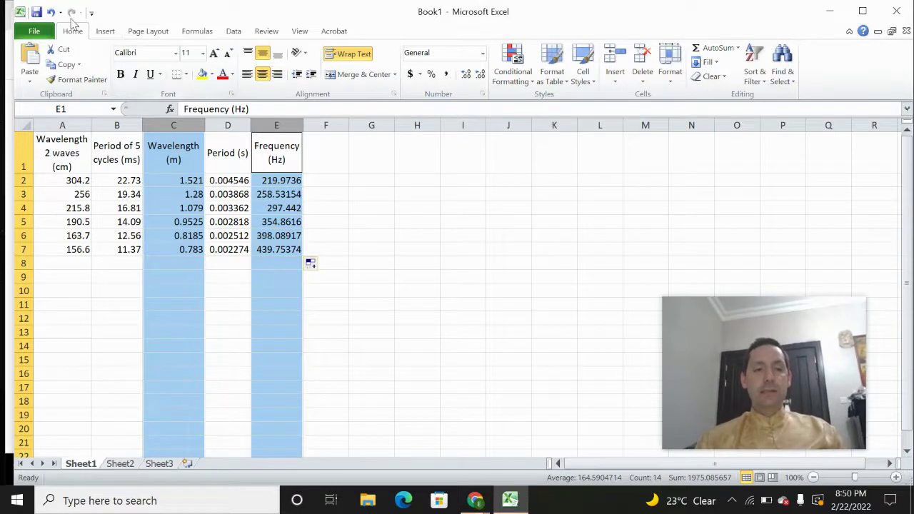
{"action": "left_click", "coordinate": [105, 32]}
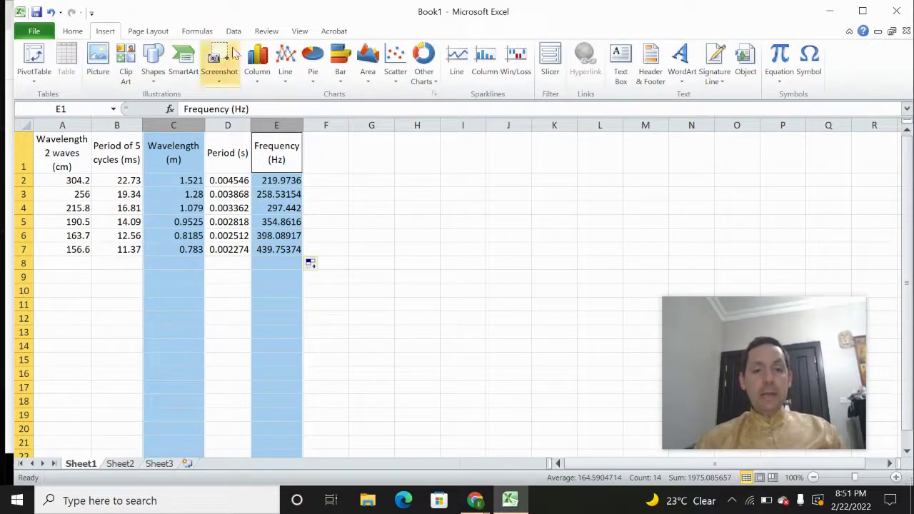
{"action": "left_click", "coordinate": [395, 68]}
{"action": "left_click", "coordinate": [401, 121]}
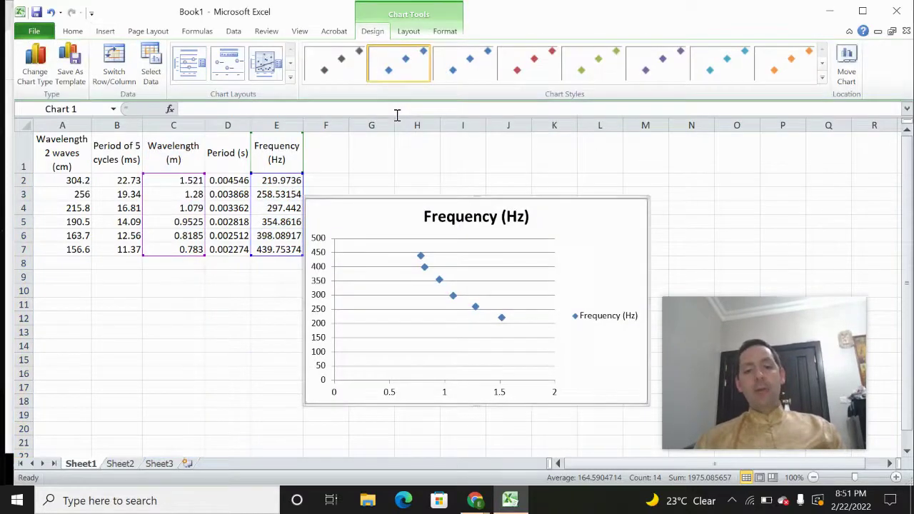
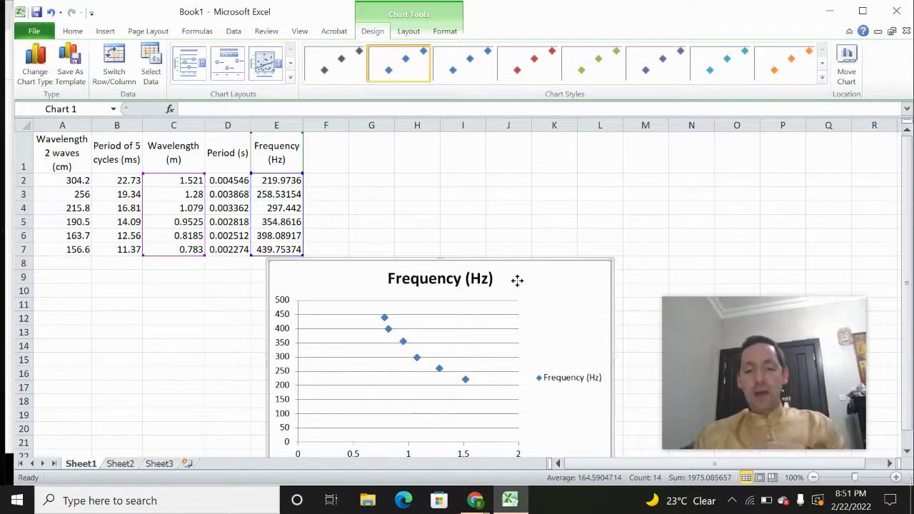
{"action": "left_click_drag", "start_coordinate": [517, 281], "coordinate": [522, 235]}
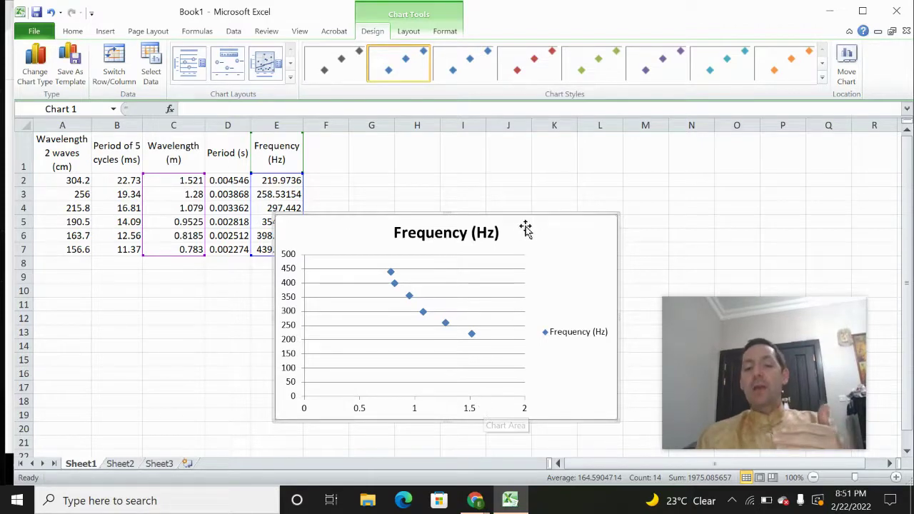
{"action": "left_click_drag", "start_coordinate": [524, 226], "coordinate": [533, 300]}
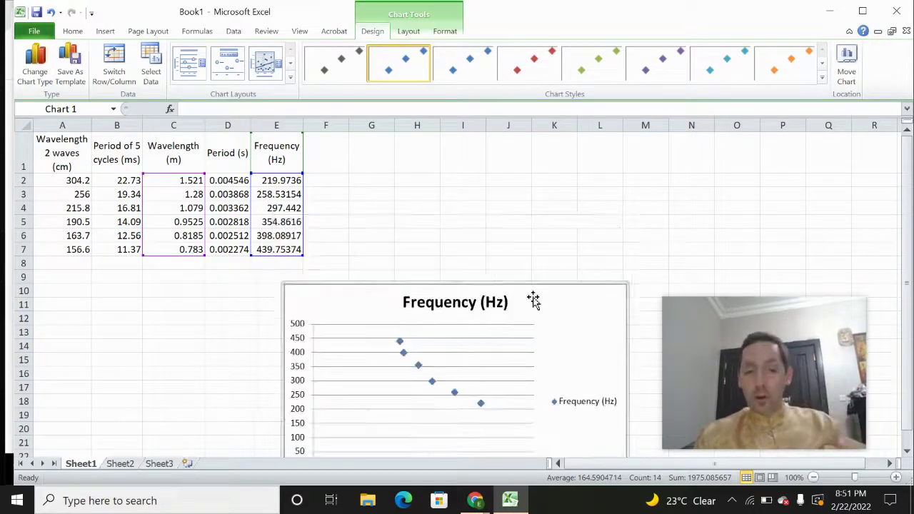
Insert a new column before Period (s) and enter the header 1/Wavelngth in D1
{"action": "left_click", "coordinate": [233, 125]}
{"action": "right_click", "coordinate": [233, 125]}
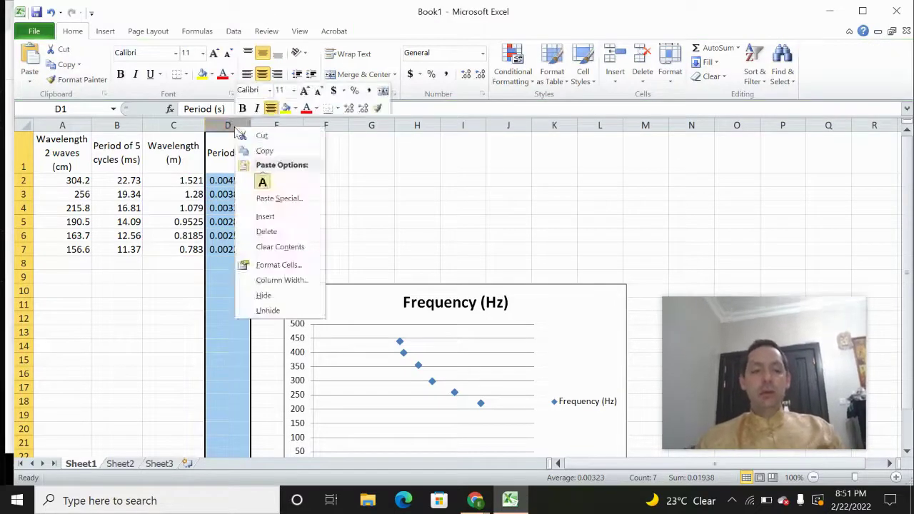
{"action": "left_click", "coordinate": [265, 216]}
{"action": "left_click", "coordinate": [235, 163]}
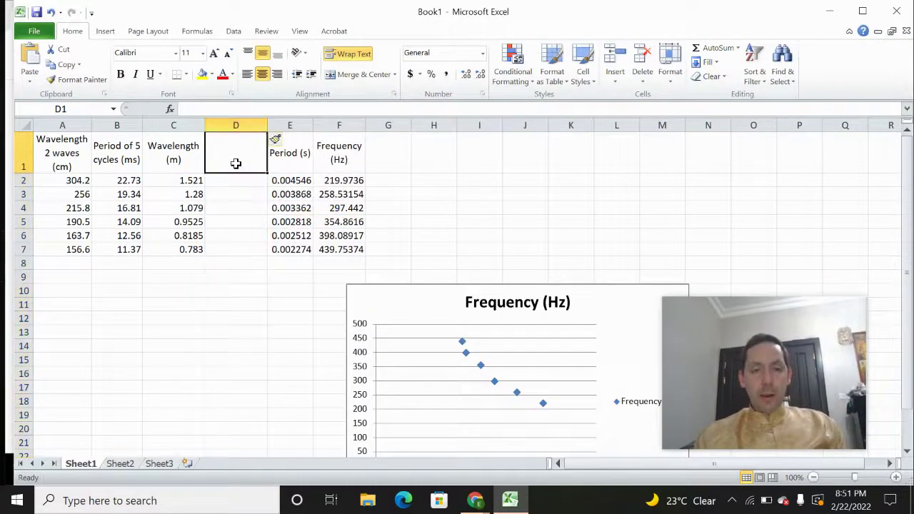
{"action": "type", "text": "1/"}
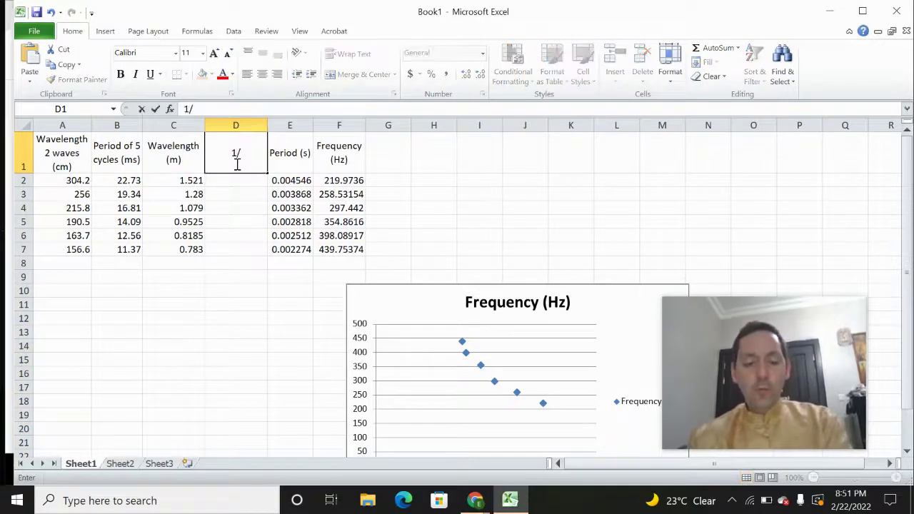
{"action": "type", "text": "Wavel"}
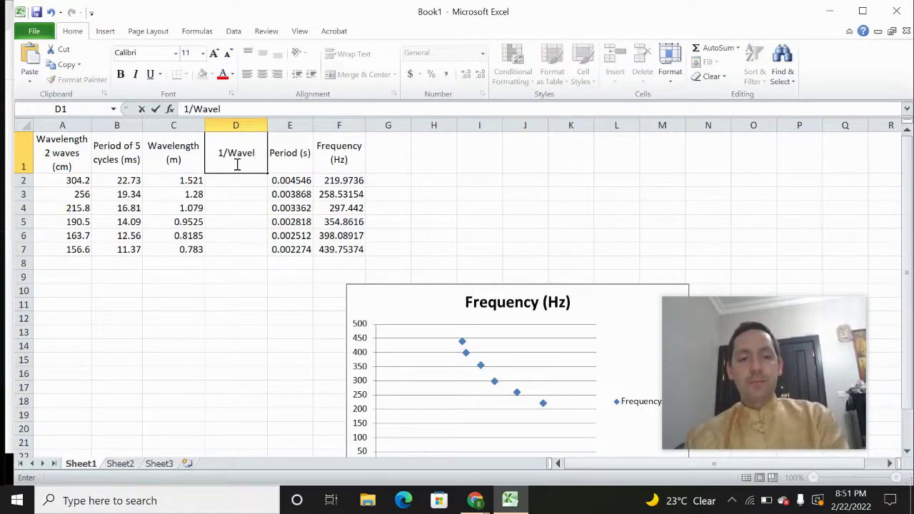
{"action": "type", "text": "ength"}
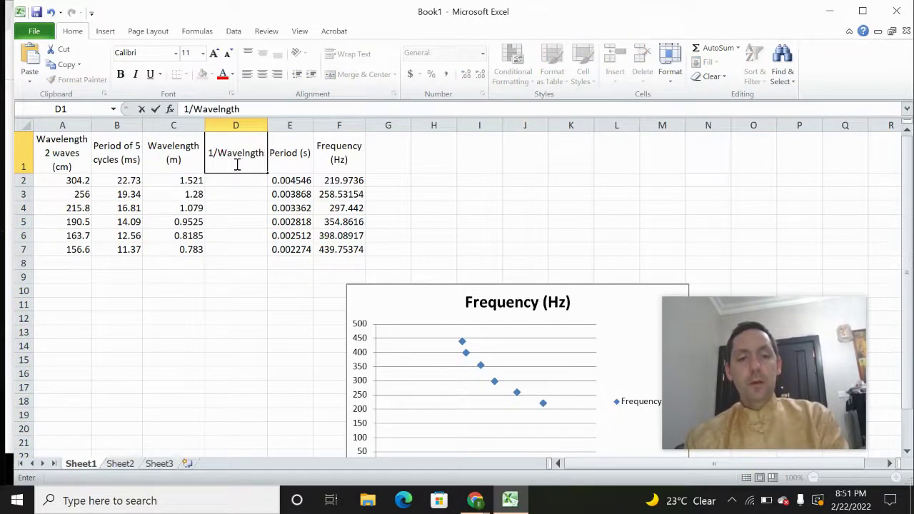
Calculate the inverse wavelength in D2 with the formula =1/C2 and fill it down through D7
{"action": "left_click", "coordinate": [230, 179]}
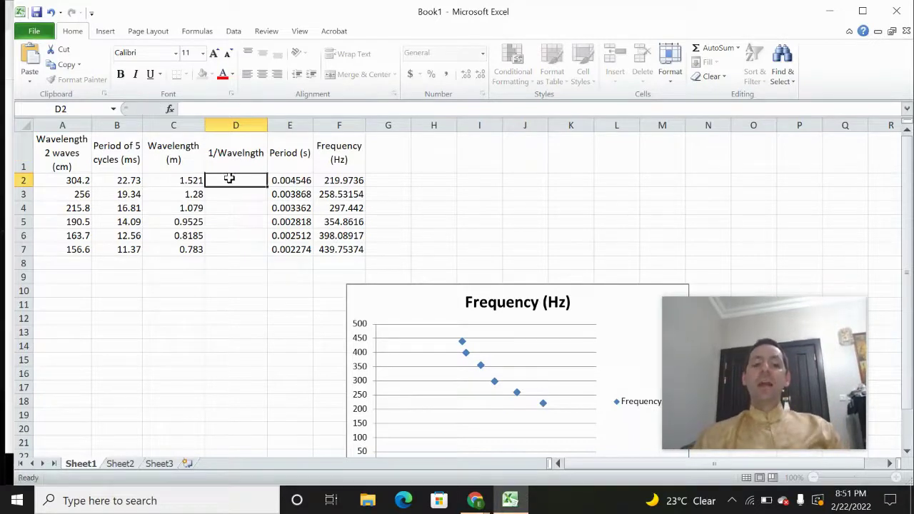
{"action": "type", "text": "=1/"}
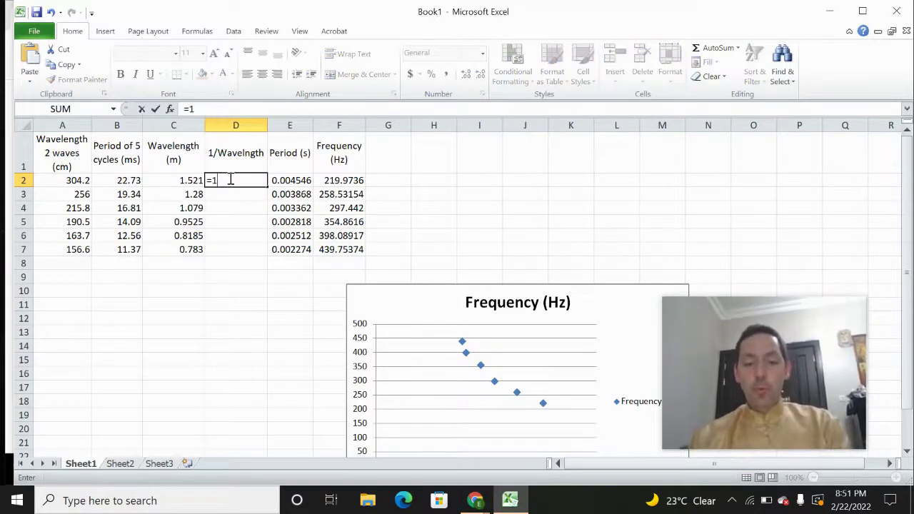
{"action": "left_click", "coordinate": [189, 181]}
{"action": "key", "text": "Return"}
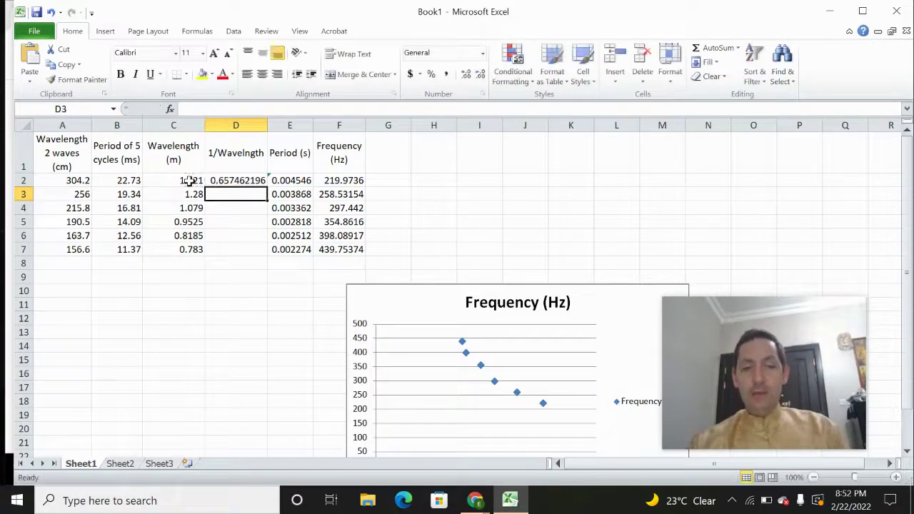
{"action": "left_click", "coordinate": [215, 180]}
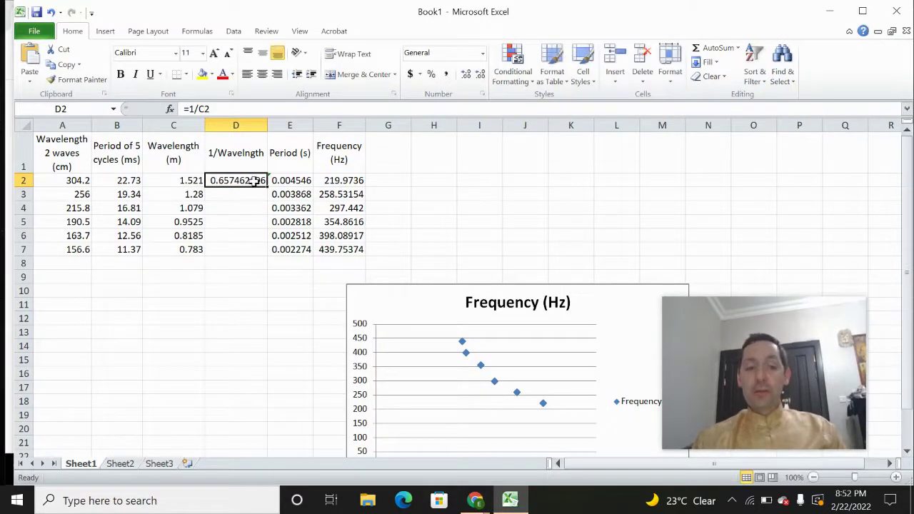
{"action": "left_click_drag", "start_coordinate": [267, 187], "coordinate": [255, 249]}
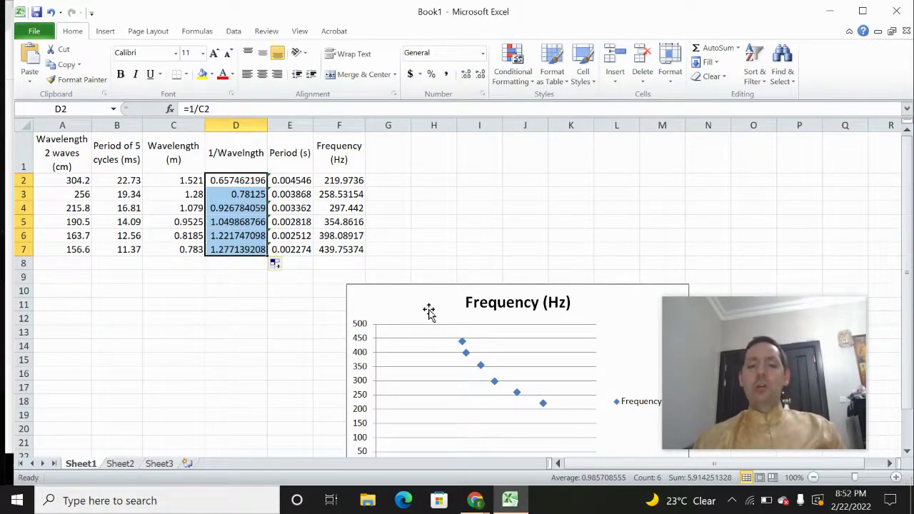
Move the existing chart beneath columns A to G and place a markers-only scatter chart of the 1/Wavelngth and Frequency (Hz) columns beside it
{"action": "left_click_drag", "start_coordinate": [428, 310], "coordinate": [107, 294]}
{"action": "left_click", "coordinate": [419, 248]}
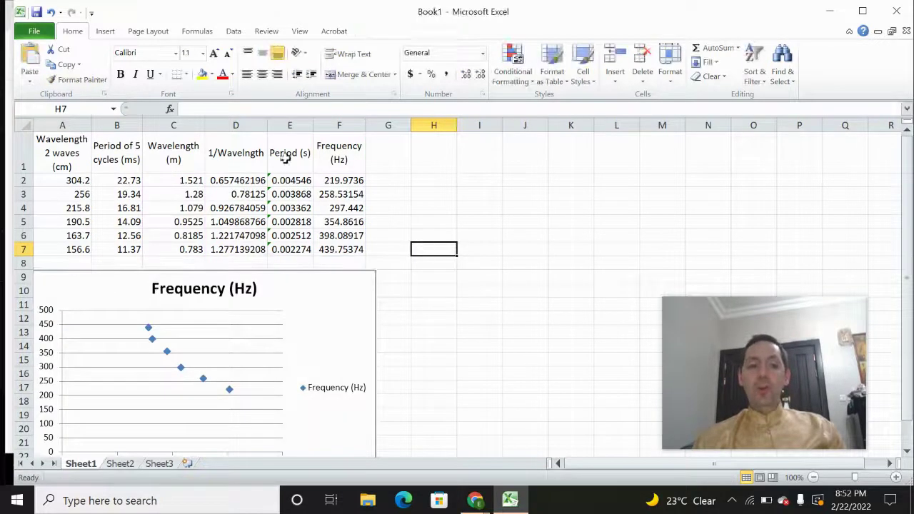
{"action": "left_click", "coordinate": [238, 124]}
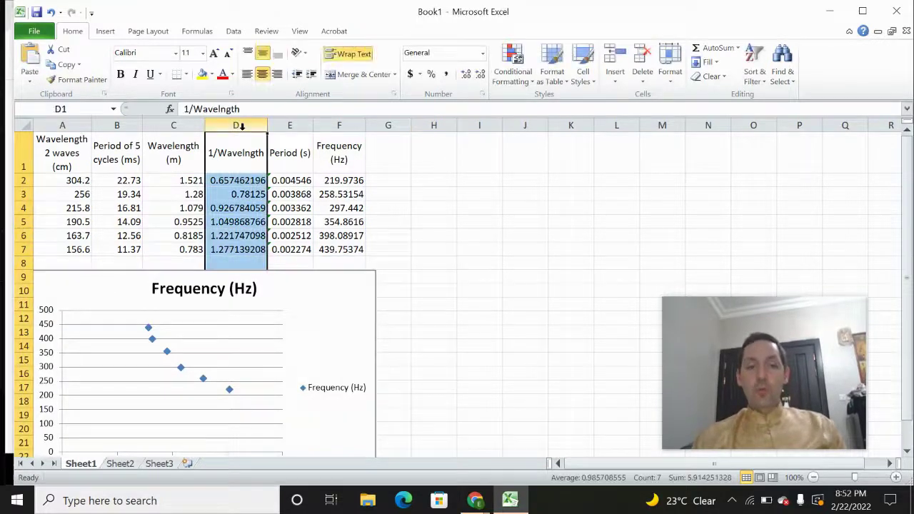
{"action": "left_click", "coordinate": [339, 124], "text": "ctrl"}
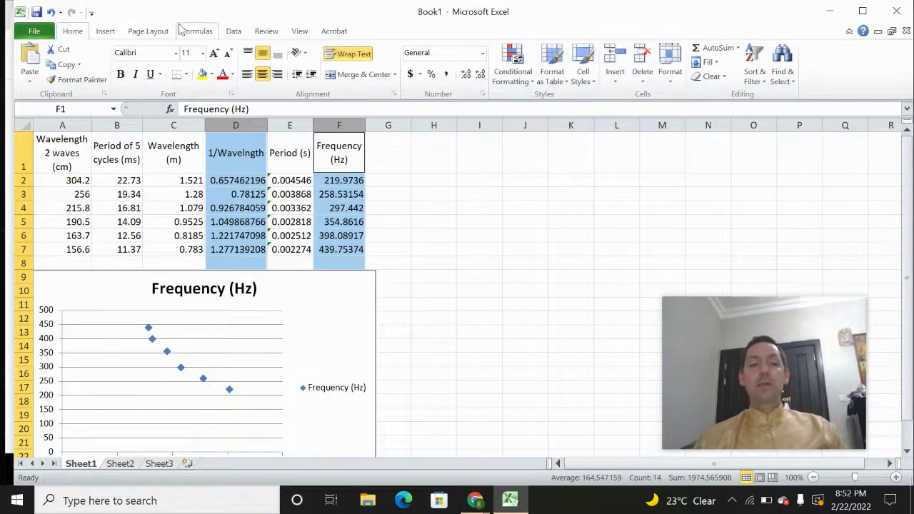
{"action": "left_click", "coordinate": [107, 32]}
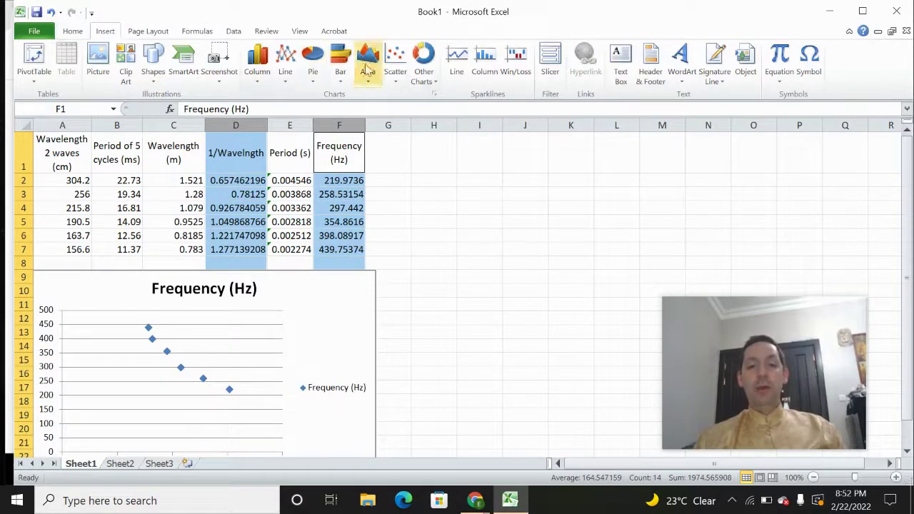
{"action": "left_click", "coordinate": [398, 69]}
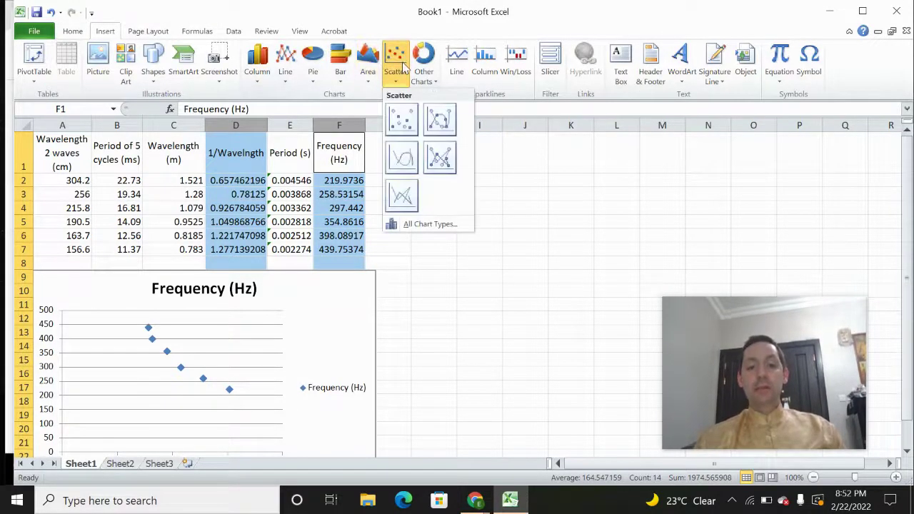
{"action": "left_click", "coordinate": [402, 118]}
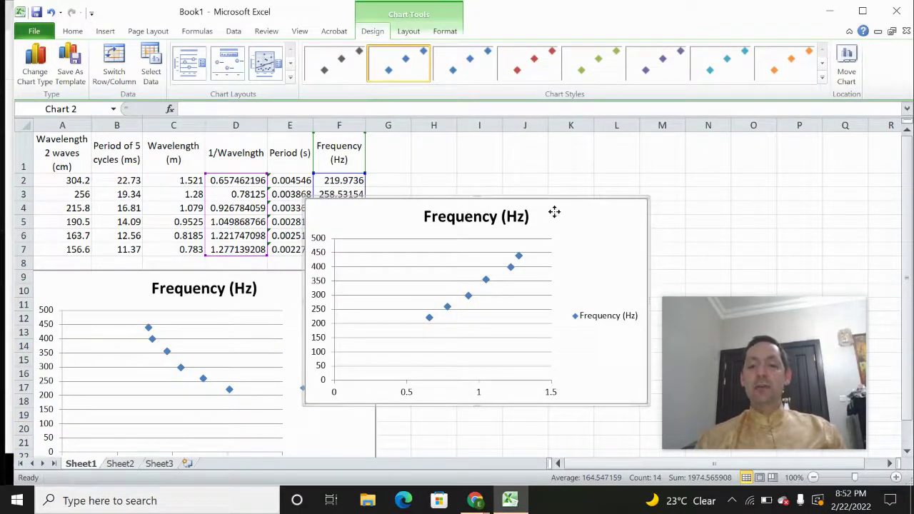
{"action": "left_click_drag", "start_coordinate": [552, 210], "coordinate": [624, 270]}
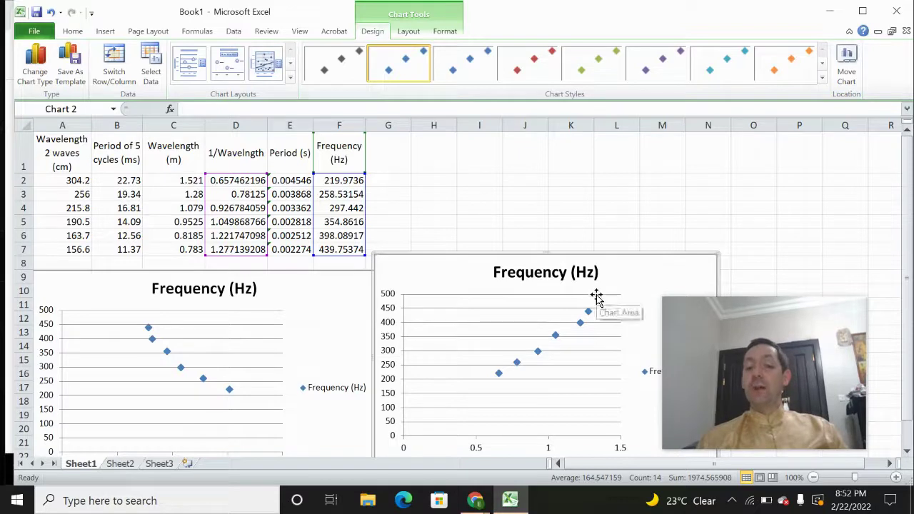
Enter the general line equation y=mx + b as text in cell I2
{"action": "left_click", "coordinate": [479, 179]}
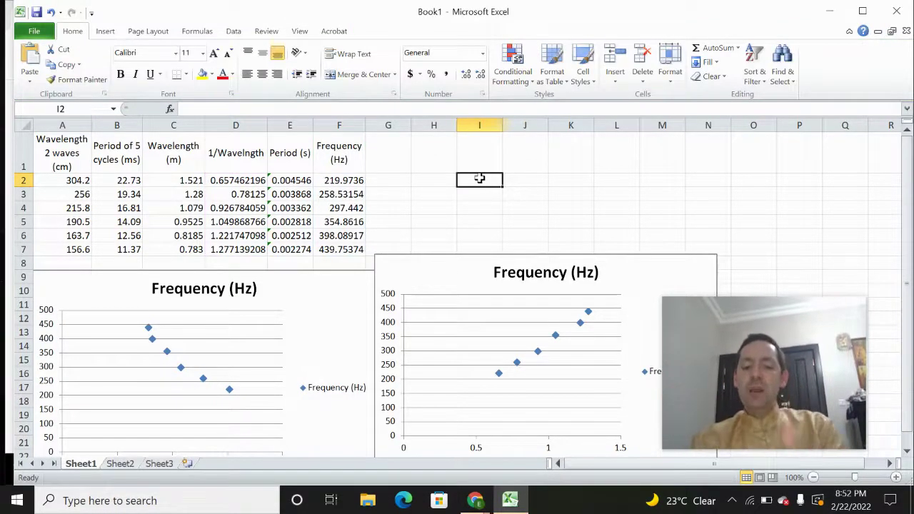
{"action": "type", "text": "y="}
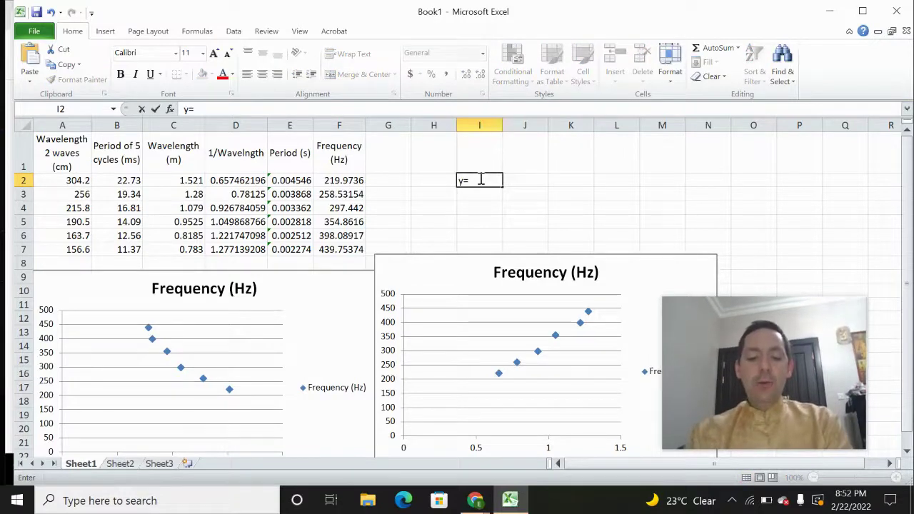
{"action": "type", "text": "mx"}
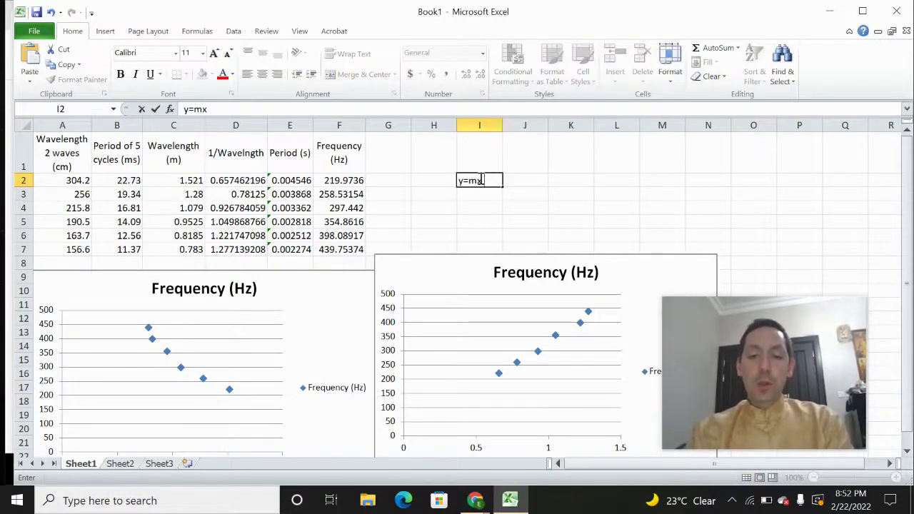
{"action": "type", "text": " + b"}
{"action": "key", "text": "Return"}
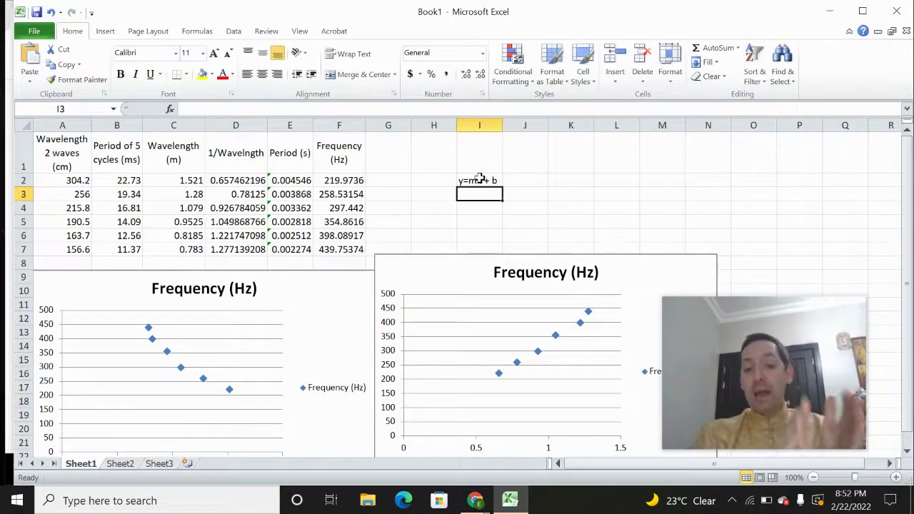
Enter the equation f = m (1/wvlngth) as text in cell I3, without an intercept term
{"action": "type", "text": "fr"}
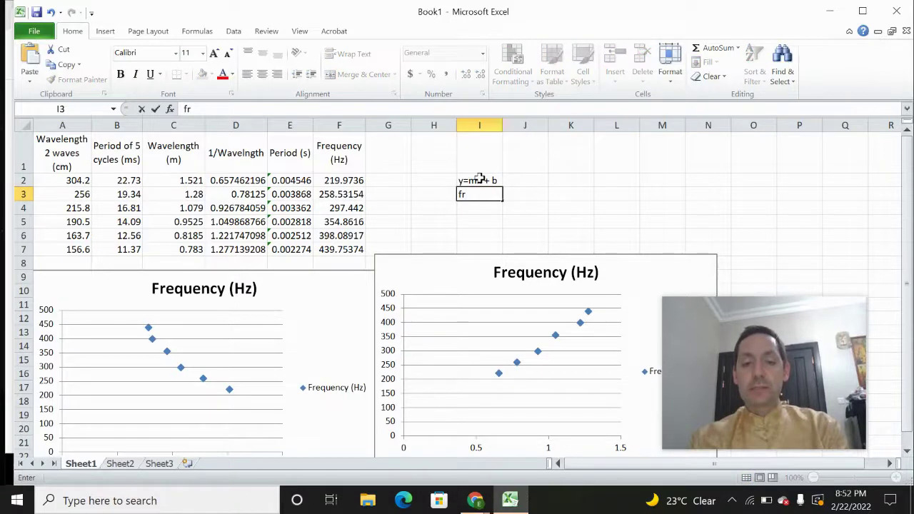
{"action": "key", "text": "BackSpace"}
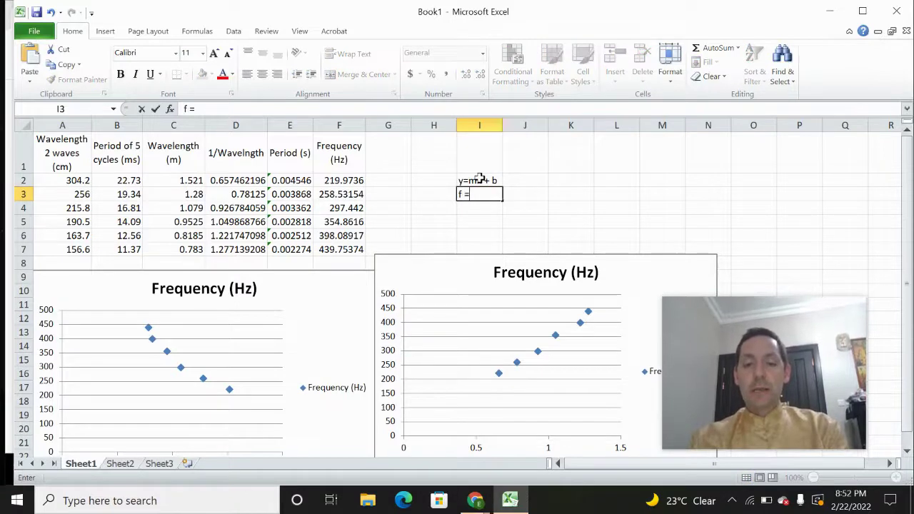
{"action": "type", "text": "= m "}
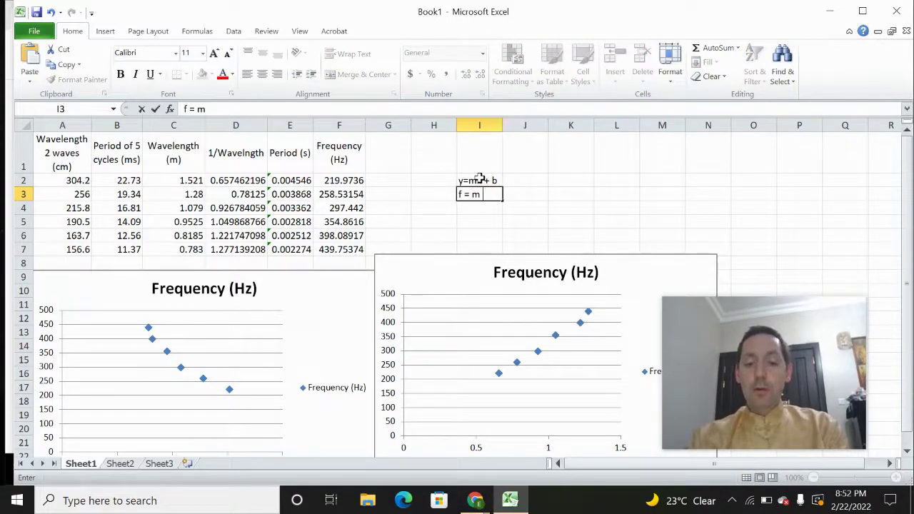
{"action": "type", "text": "("}
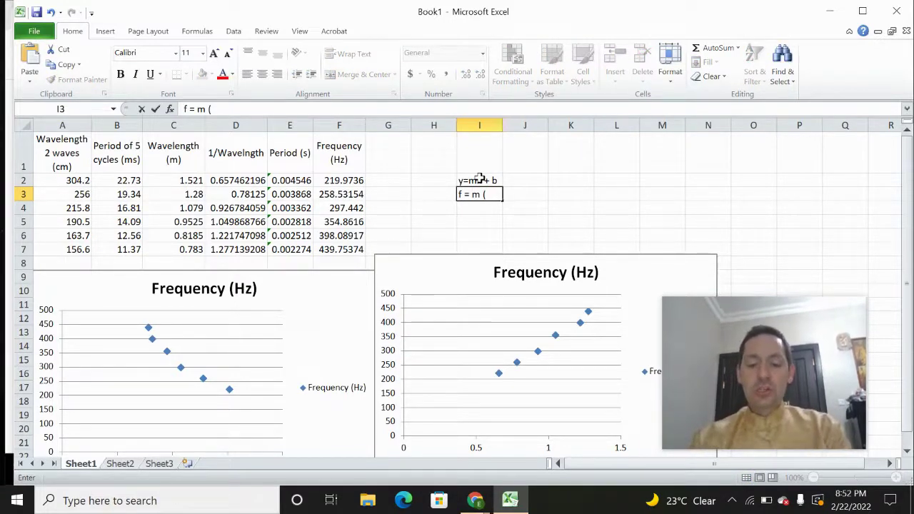
{"action": "type", "text": "1/wa"}
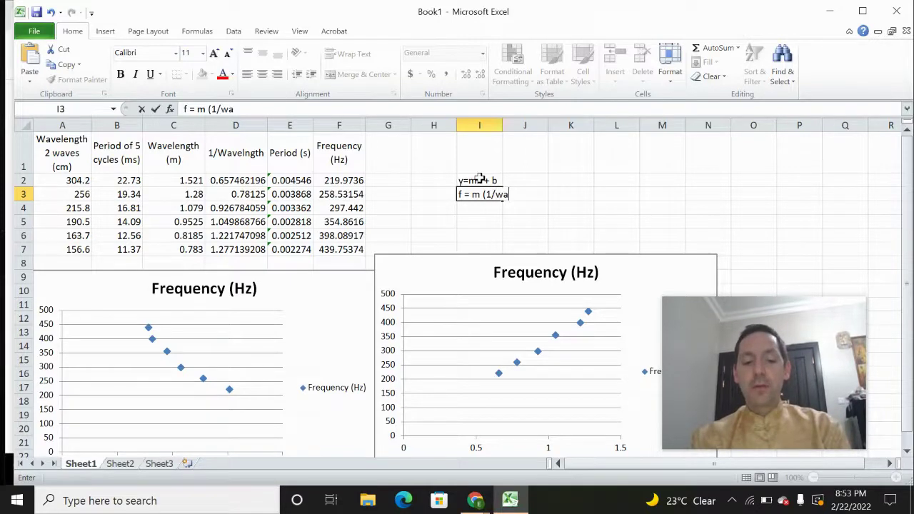
{"action": "key", "text": "BackSpace"}
{"action": "type", "text": "vlngth)"}
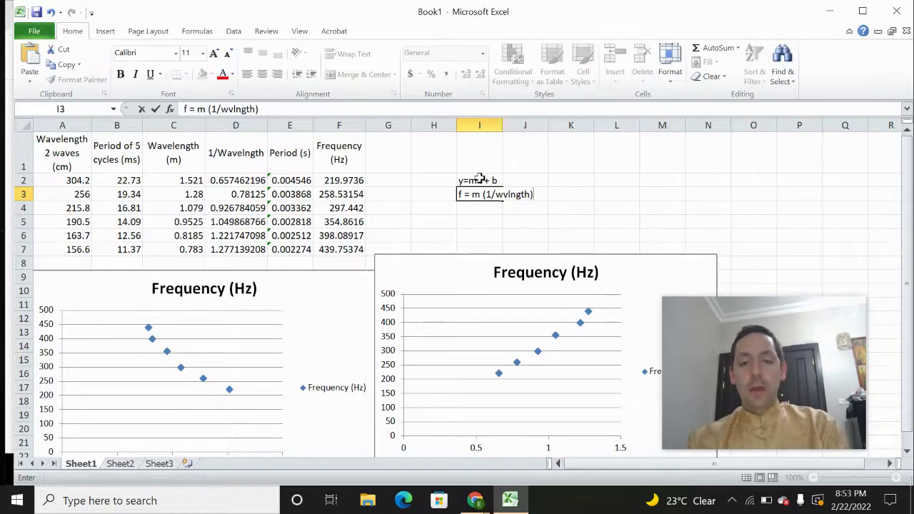
{"action": "type", "text": " +"}
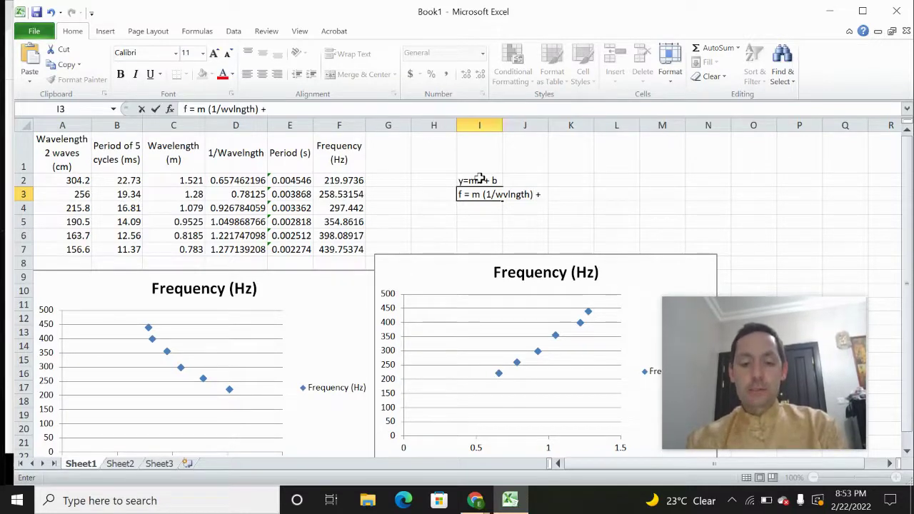
{"action": "type", "text": "b"}
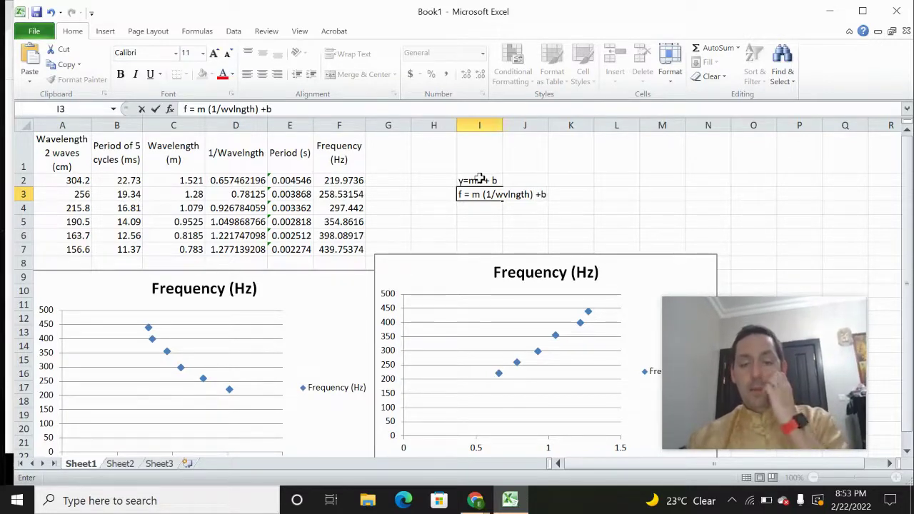
{"action": "key", "text": "BackSpace"}
{"action": "type", "text": "b"}
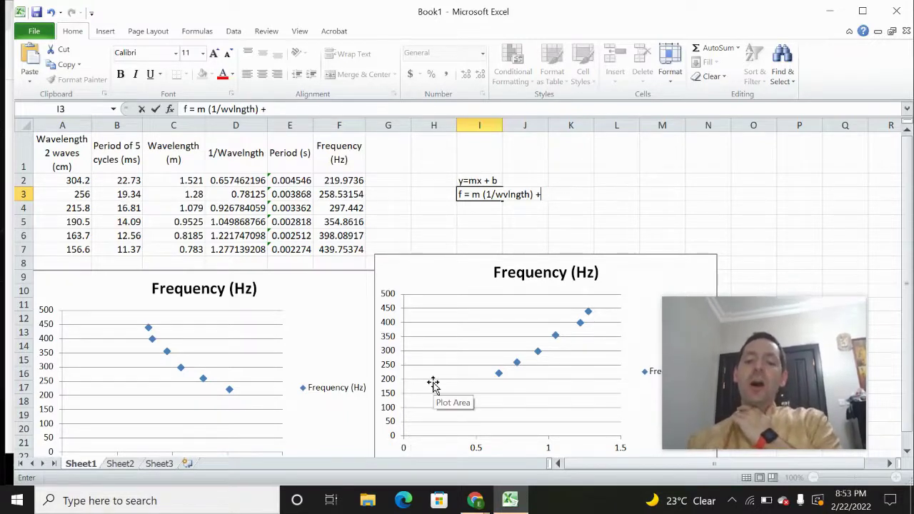
{"action": "key", "text": "BackSpace"}
{"action": "key", "text": "BackSpace"}
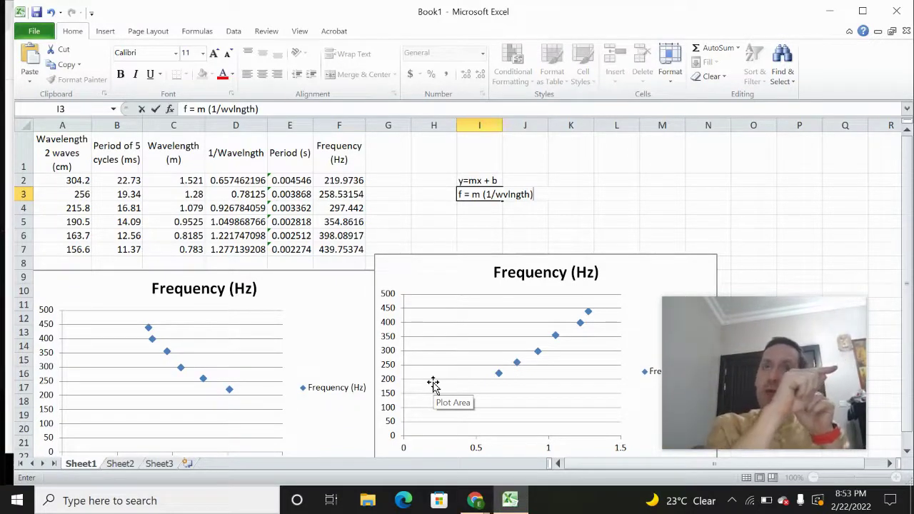
{"action": "key", "text": "Return"}
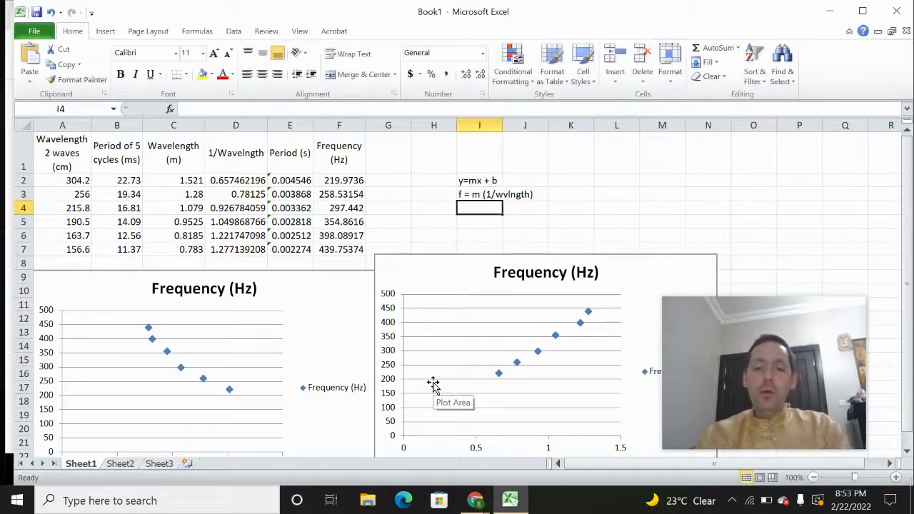
Enter the rearranged equation f*wvlngth = m as text in cell I4
{"action": "type", "text": "f*"}
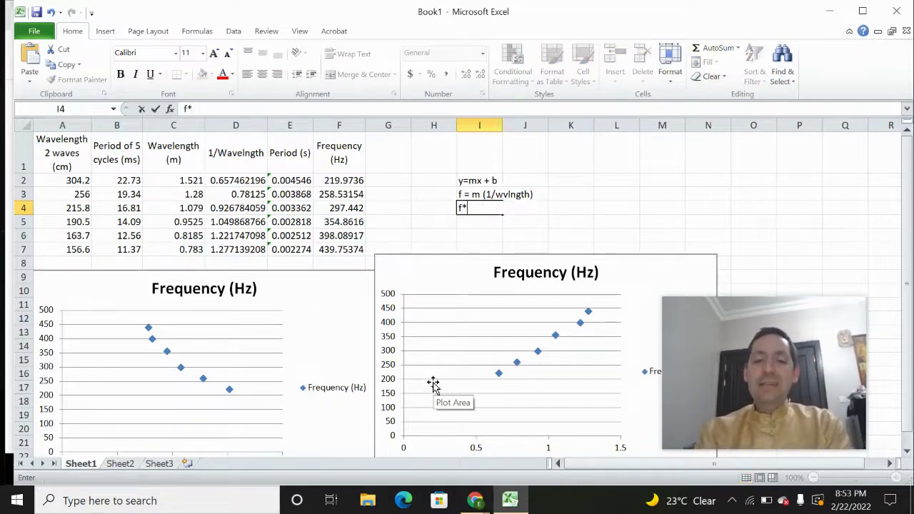
{"action": "type", "text": "w"}
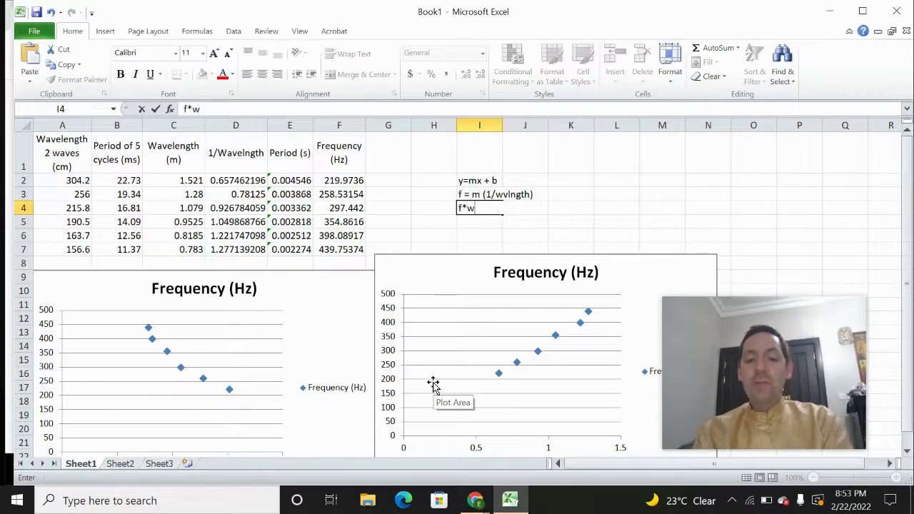
{"action": "type", "text": "vlngth"}
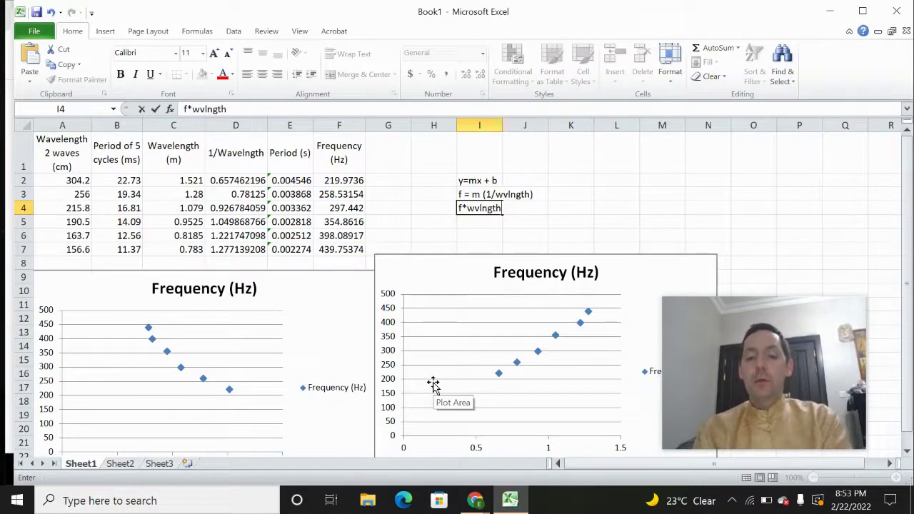
{"action": "type", "text": " = m"}
{"action": "key", "text": "Return"}
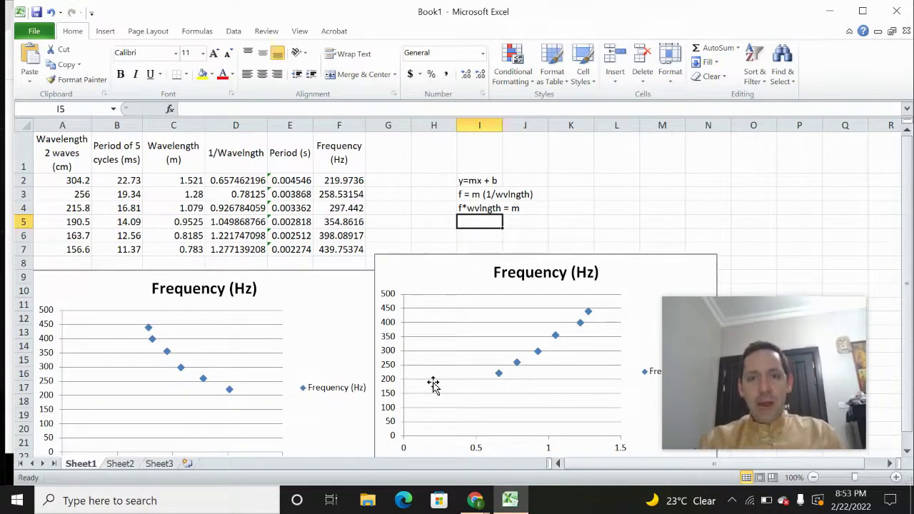
Add a linear trendline to the frequency versus inverse wavelength chart, with the intercept set to 0.0 and its equation displayed
{"action": "left_click", "coordinate": [556, 339]}
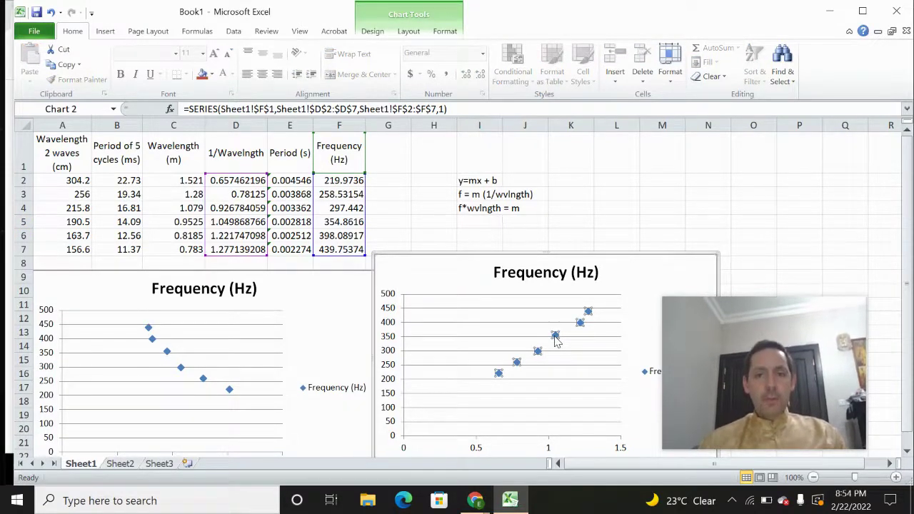
{"action": "right_click", "coordinate": [556, 337]}
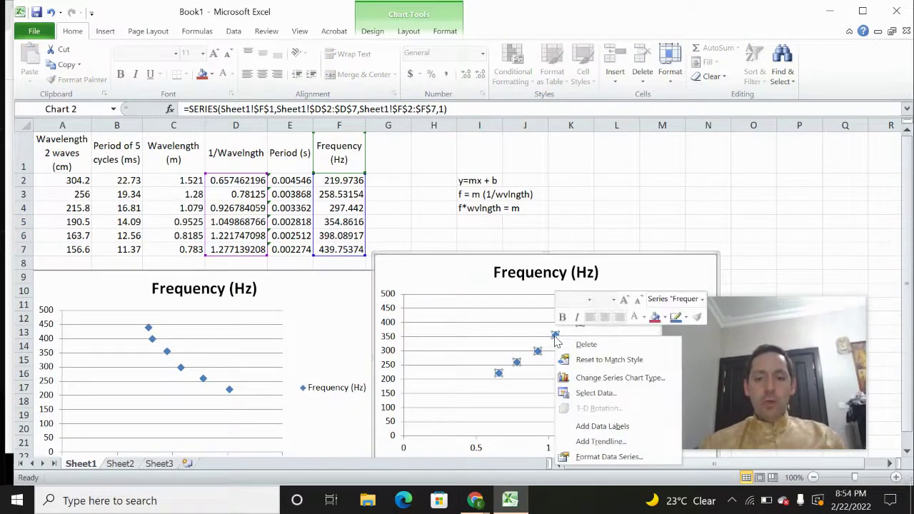
{"action": "left_click", "coordinate": [608, 443]}
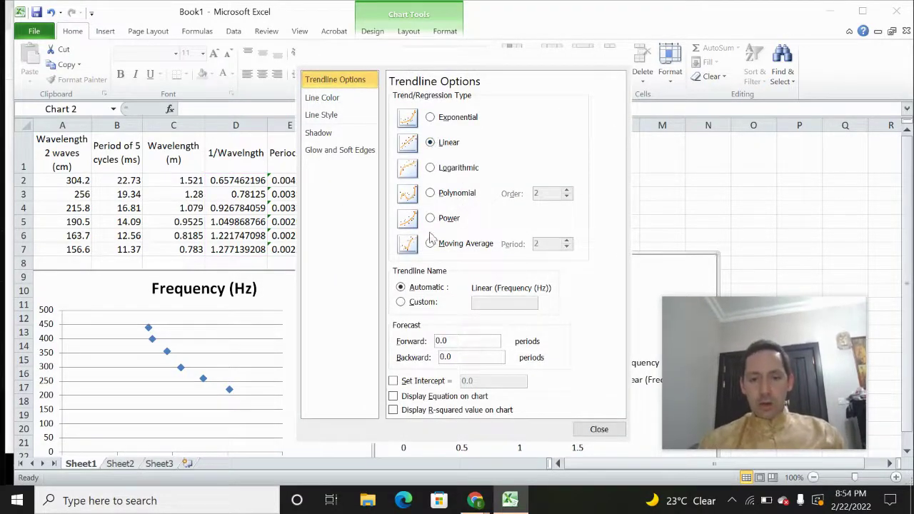
{"action": "left_click", "coordinate": [402, 385]}
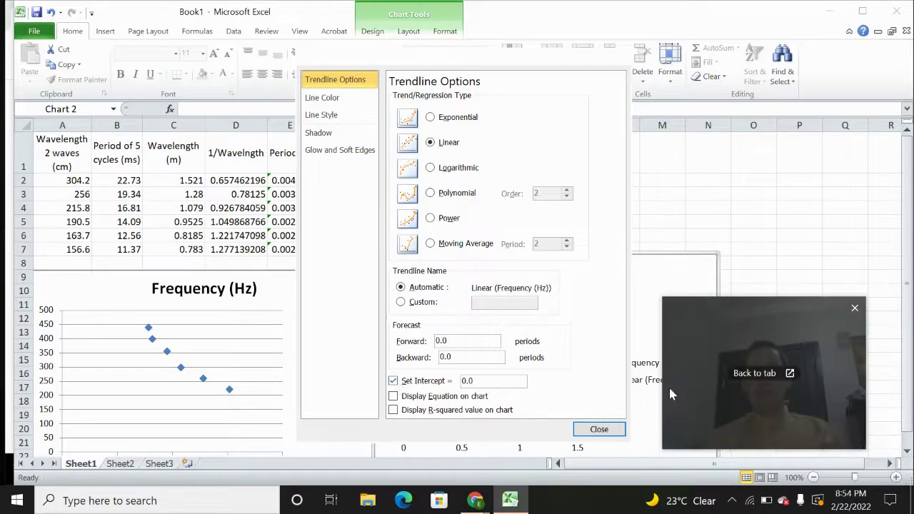
{"action": "left_click", "coordinate": [393, 396]}
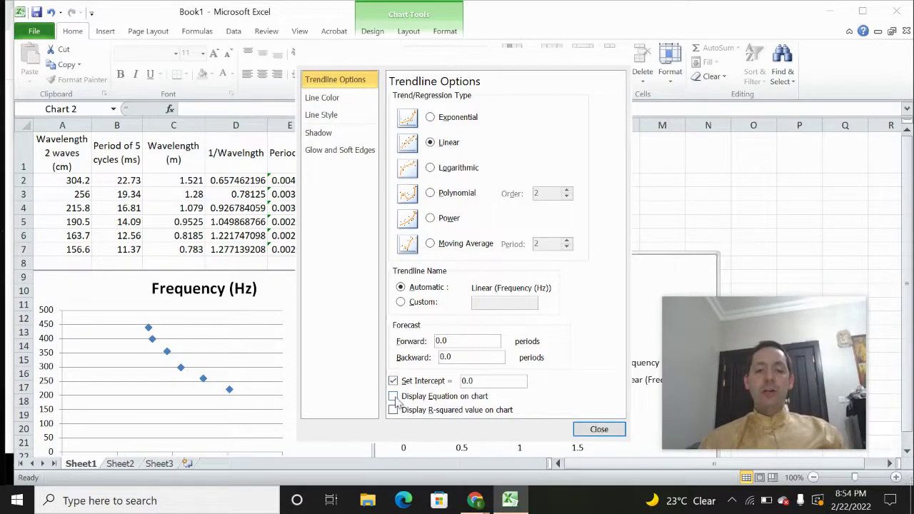
{"action": "left_click", "coordinate": [599, 429]}
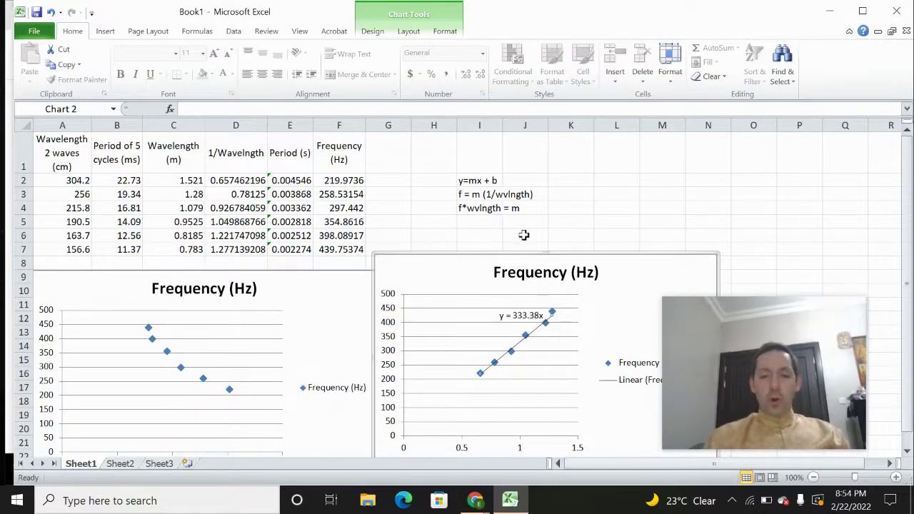
Enter the reference value speed of sound in air: 343 m/s as text in cell I6
{"action": "left_click", "coordinate": [481, 234]}
{"action": "type", "text": "spe"}
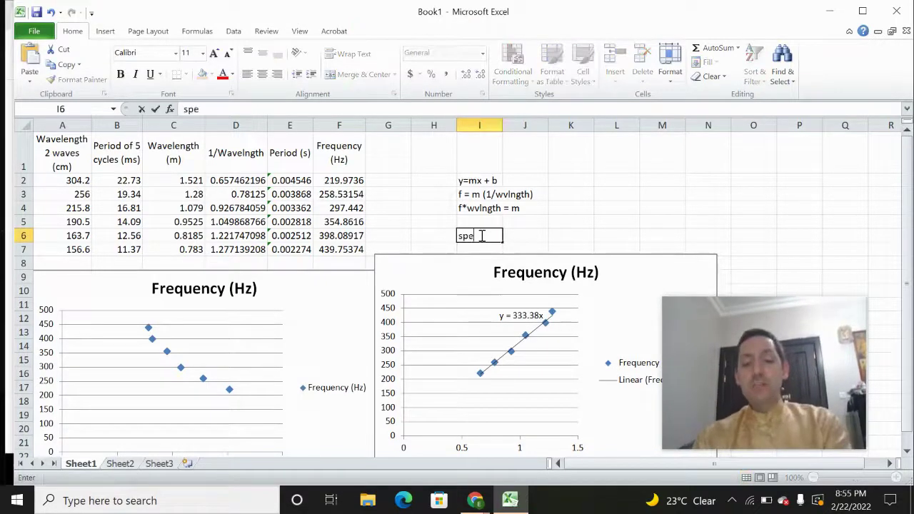
{"action": "type", "text": "ed of soun"}
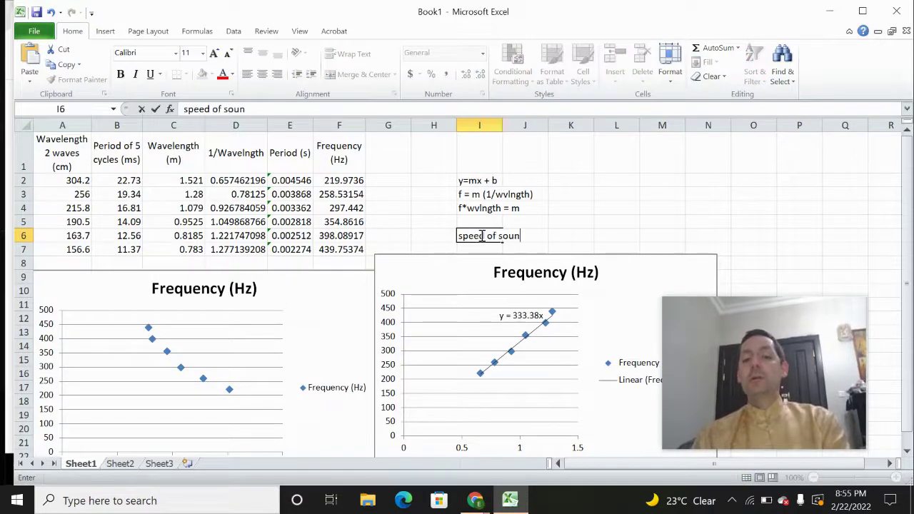
{"action": "type", "text": "d in air"}
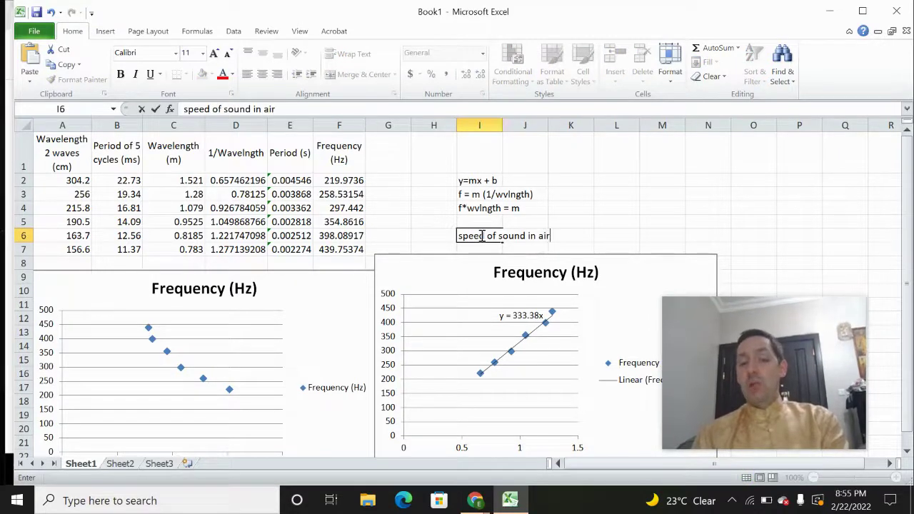
{"action": "type", "text": ":"}
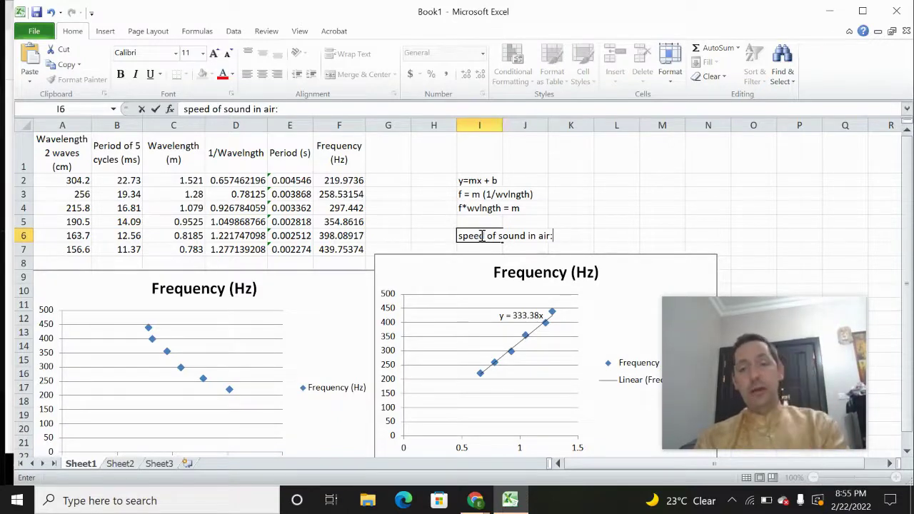
{"action": "type", "text": " 343 m/s"}
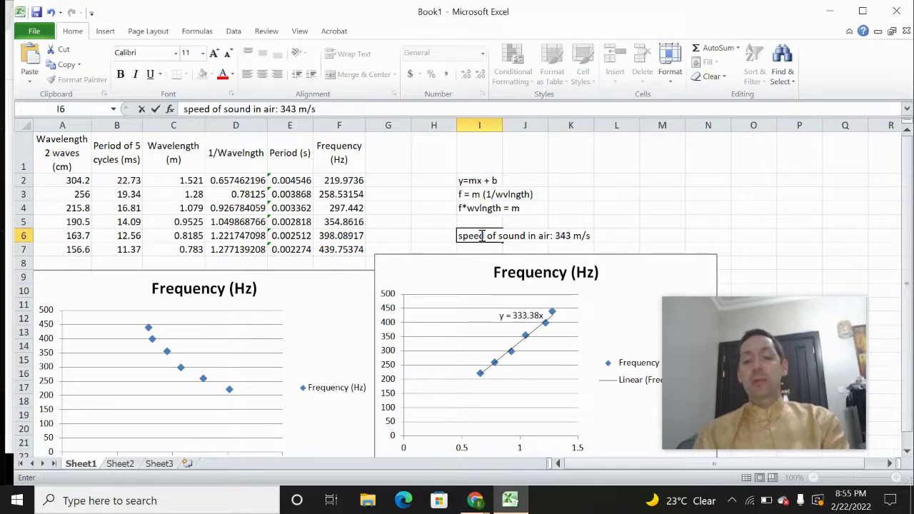
{"action": "key", "text": "Return"}
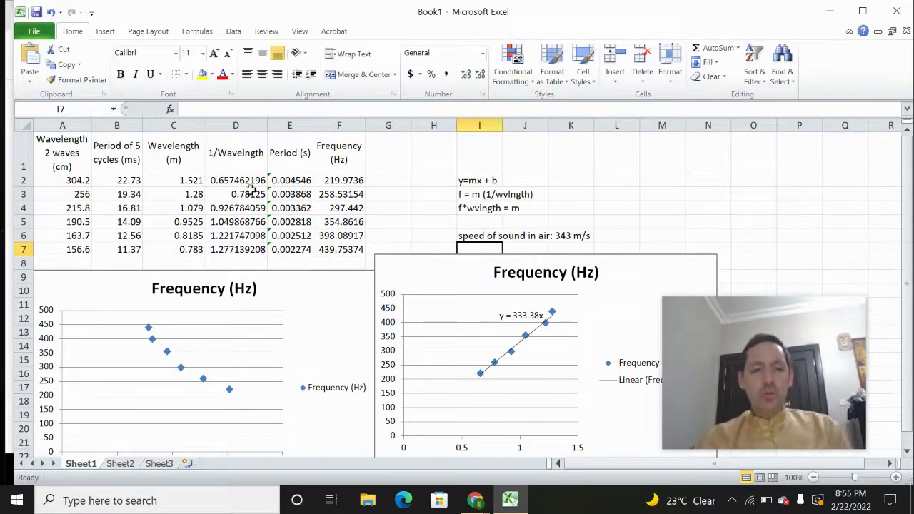
Add the column header Speed (m/s) in cell G1, beside the frequency column
{"action": "left_click", "coordinate": [388, 162]}
{"action": "type", "text": "Sp"}
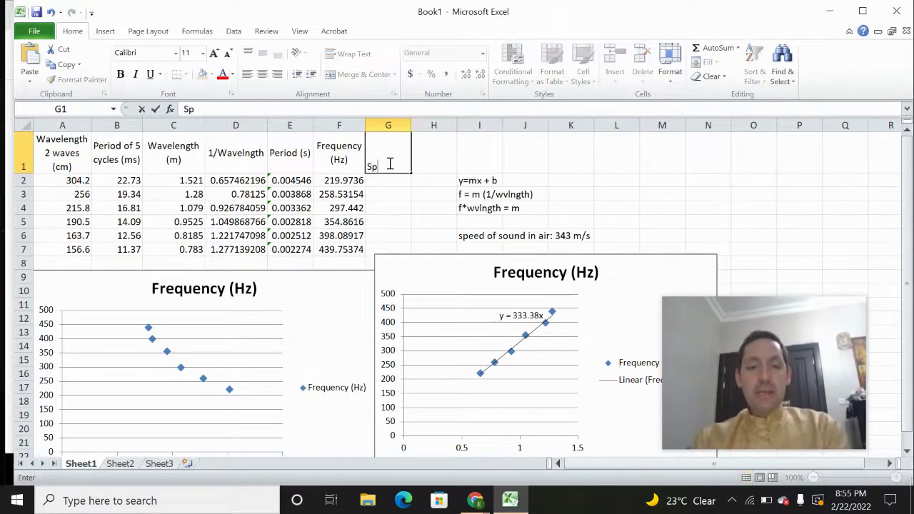
{"action": "type", "text": "eed ("}
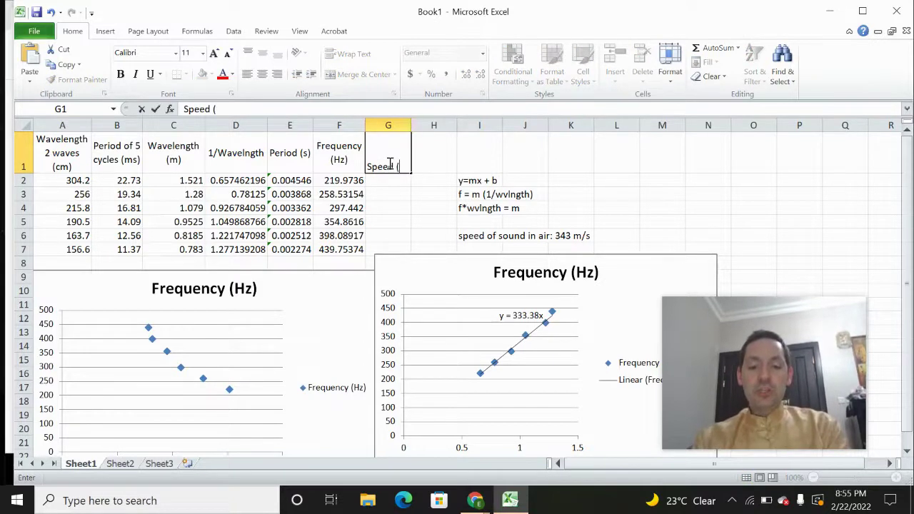
{"action": "type", "text": "m/s)"}
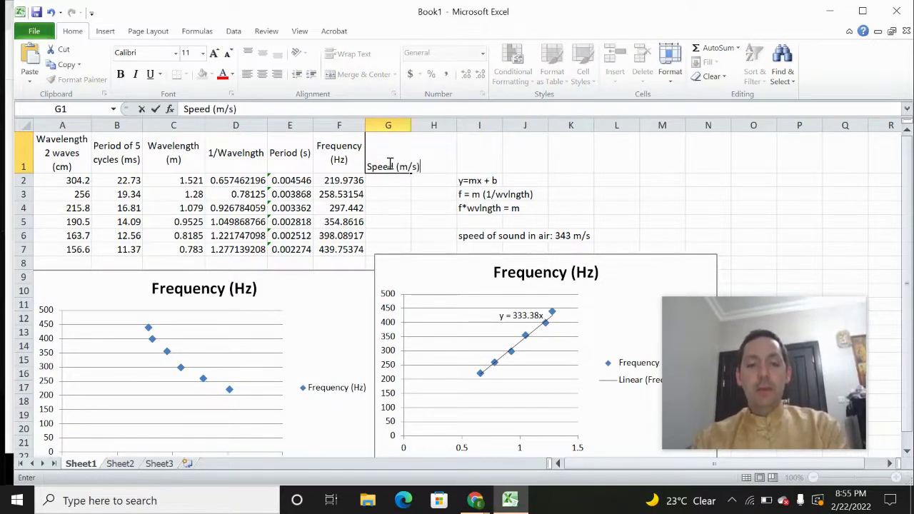
Calculate the speed in G2 as wavelength times frequency with =C2*F2, and fill the formula down to G7
{"action": "left_click", "coordinate": [382, 183]}
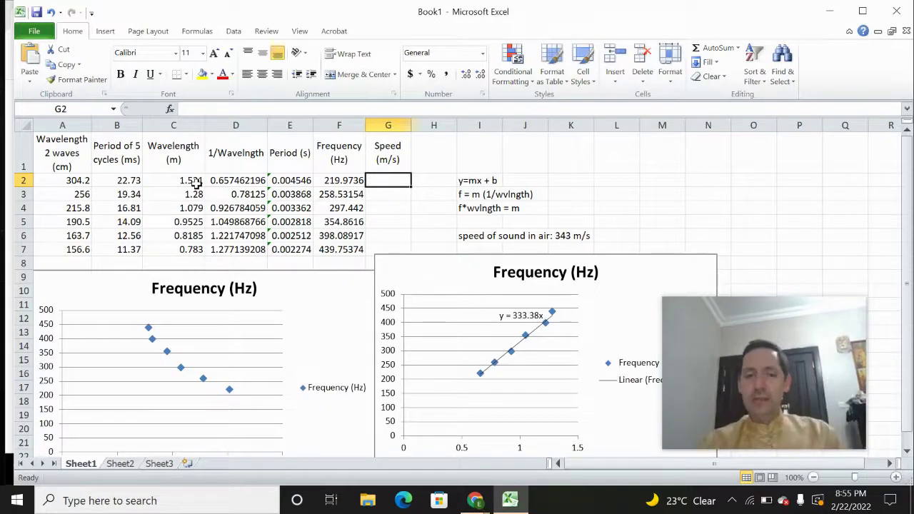
{"action": "type", "text": "="}
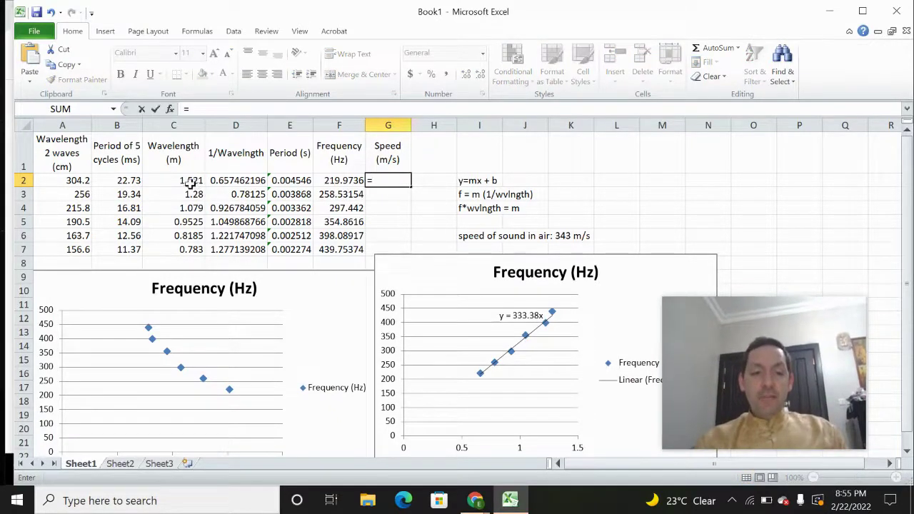
{"action": "left_click", "coordinate": [192, 181]}
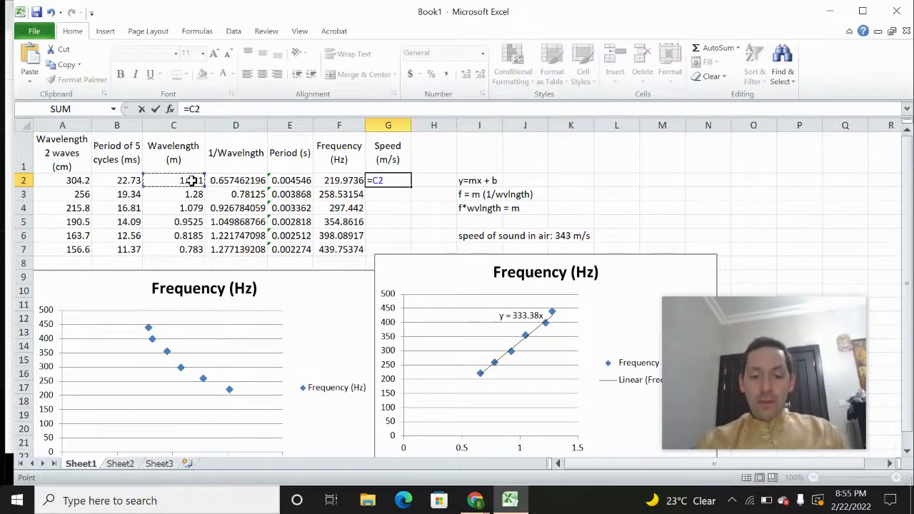
{"action": "type", "text": "*"}
{"action": "left_click", "coordinate": [339, 181]}
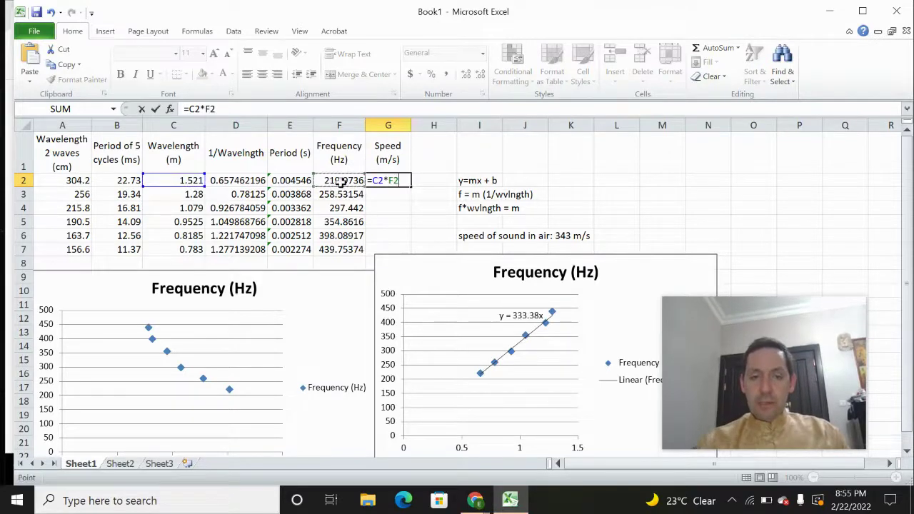
{"action": "key", "text": "Return"}
{"action": "left_click", "coordinate": [397, 181]}
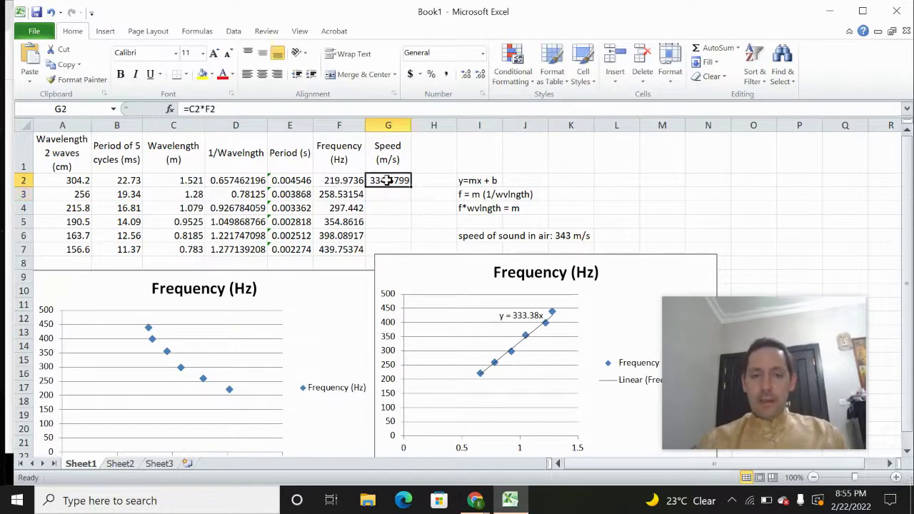
{"action": "left_click_drag", "start_coordinate": [412, 187], "coordinate": [402, 254]}
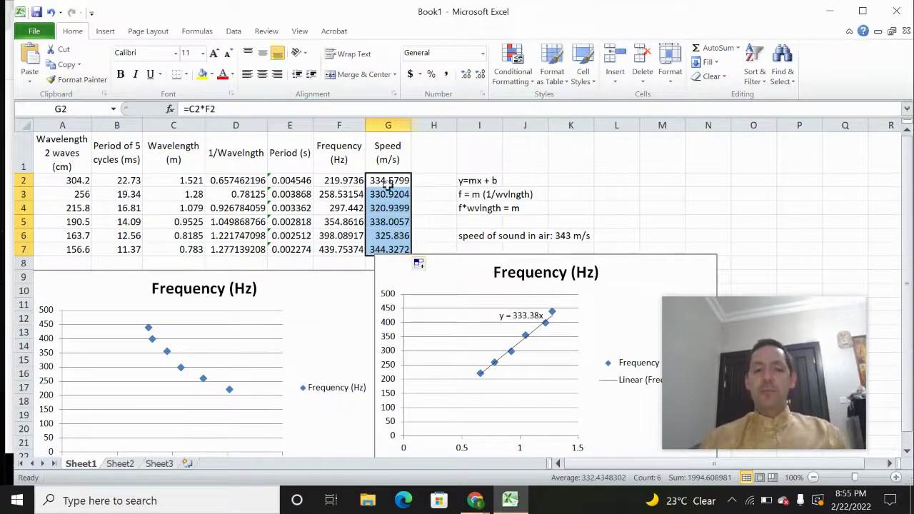